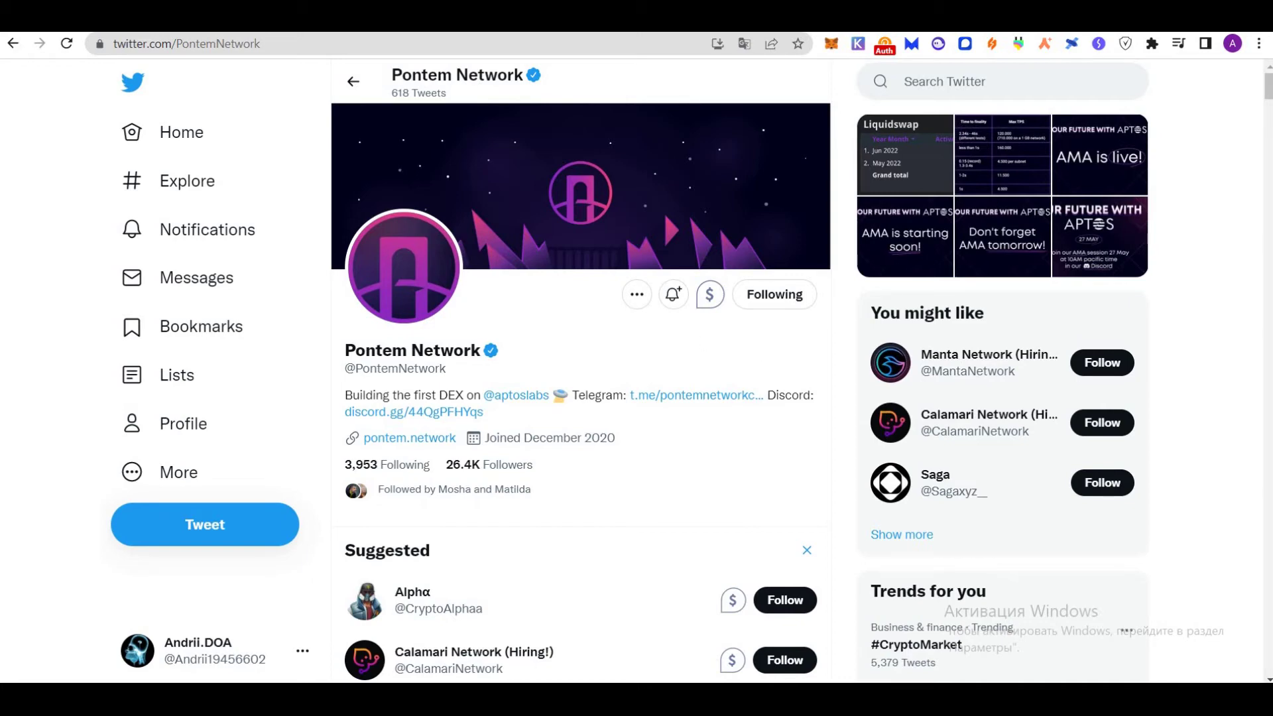
# Download multimask-chrome-1.1.1.zip from the MultiMask GitHub releases page and show the extensions list
pyautogui.click(1127, 16)
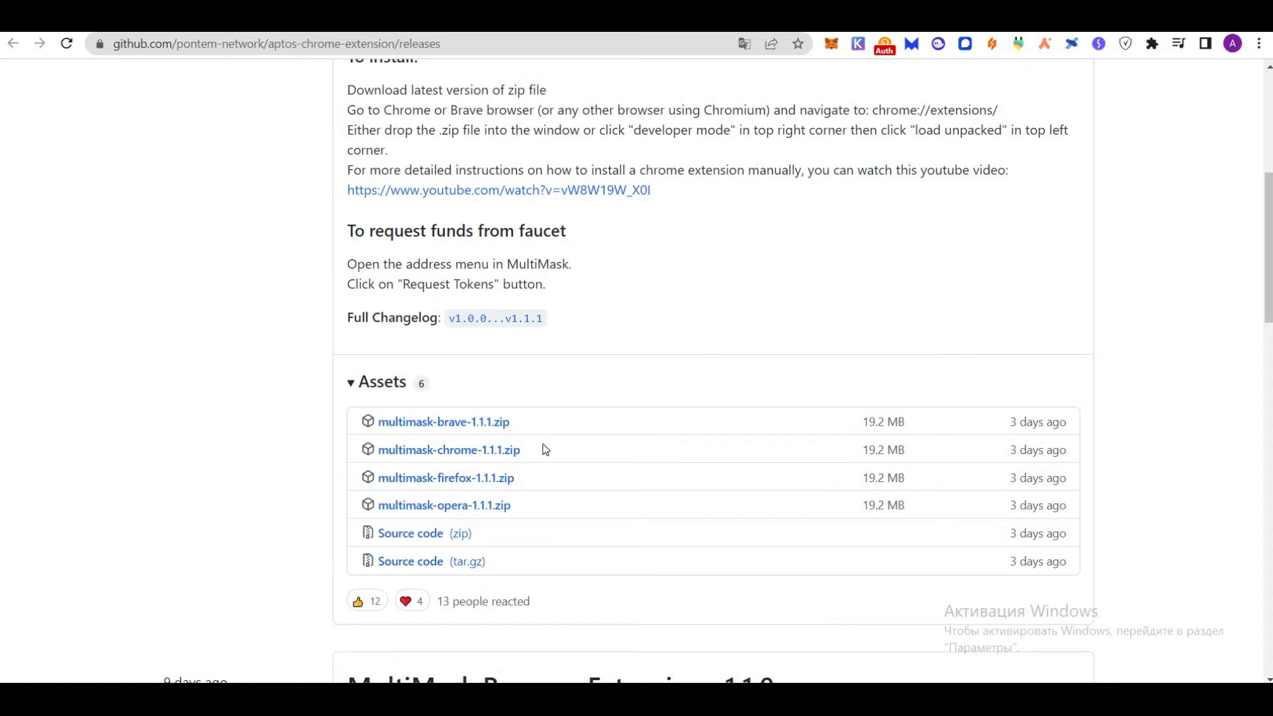
pyautogui.click(482, 455)
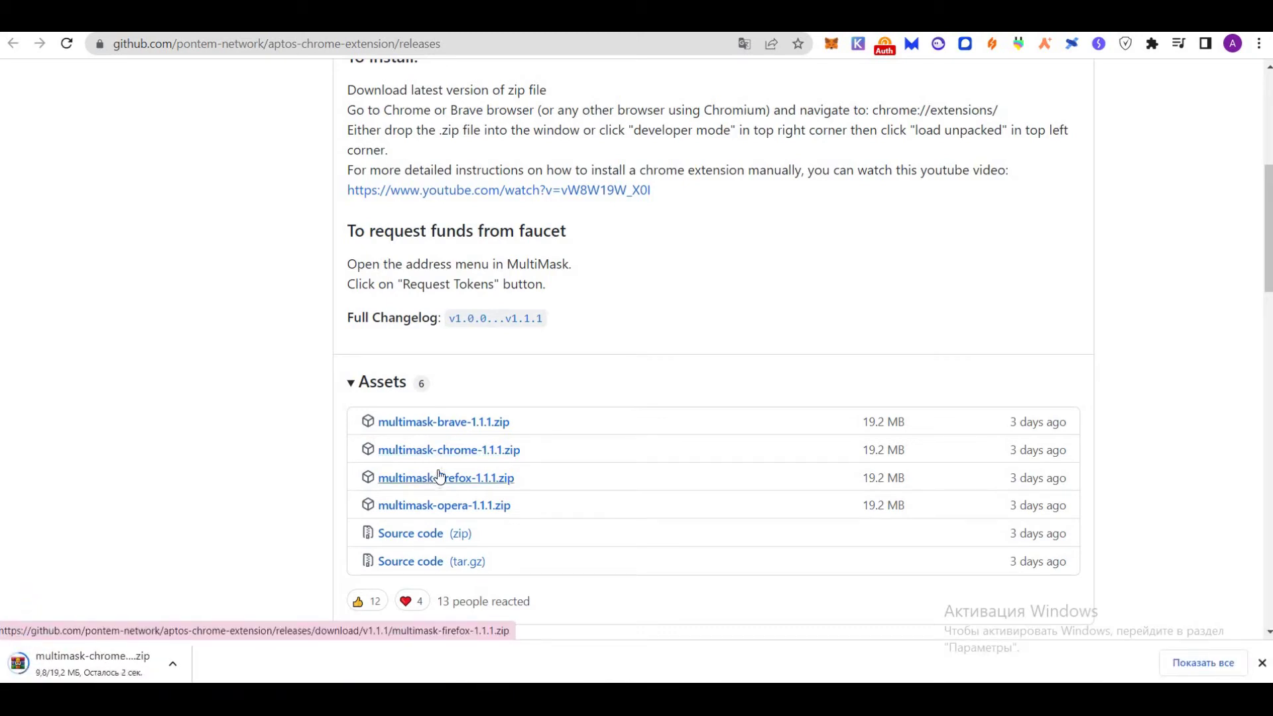
pyautogui.click(1152, 43)
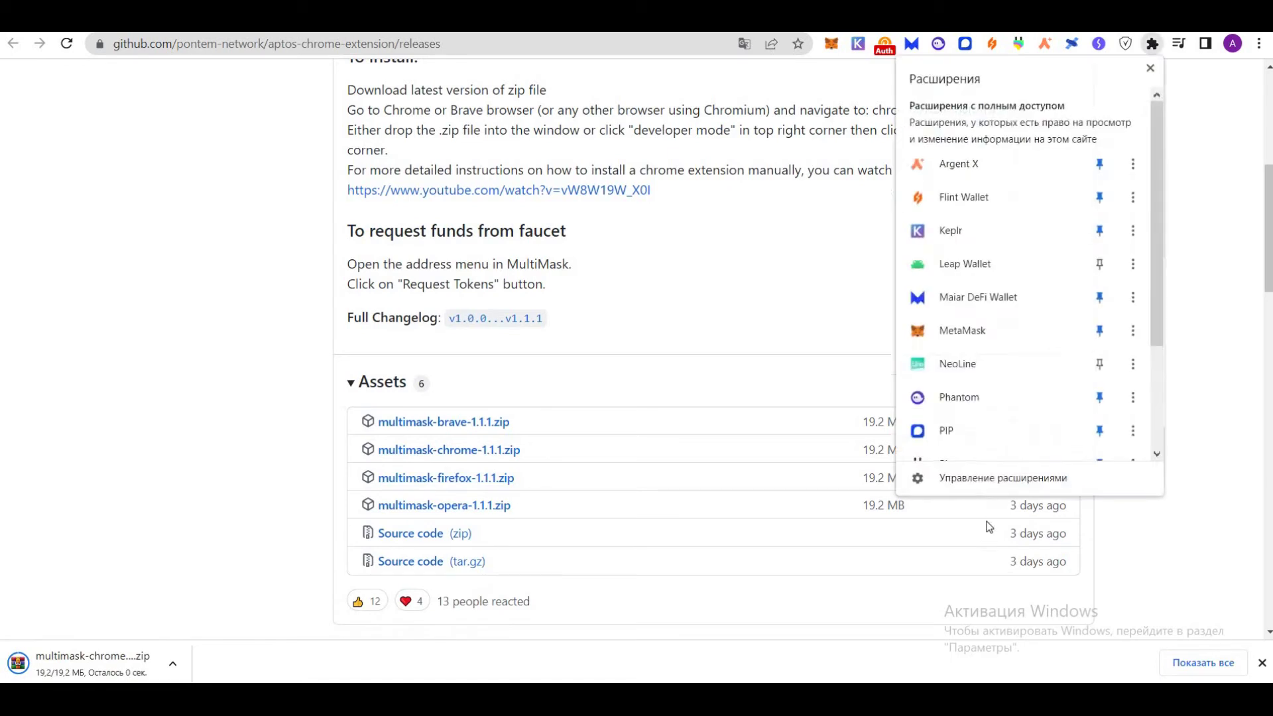
pyautogui.scroll(-1, 995, 464)
# Enable Developer mode and load the Desktop multimask-chrome-1.1.1 folder as an unpacked extension
pyautogui.click(984, 479)
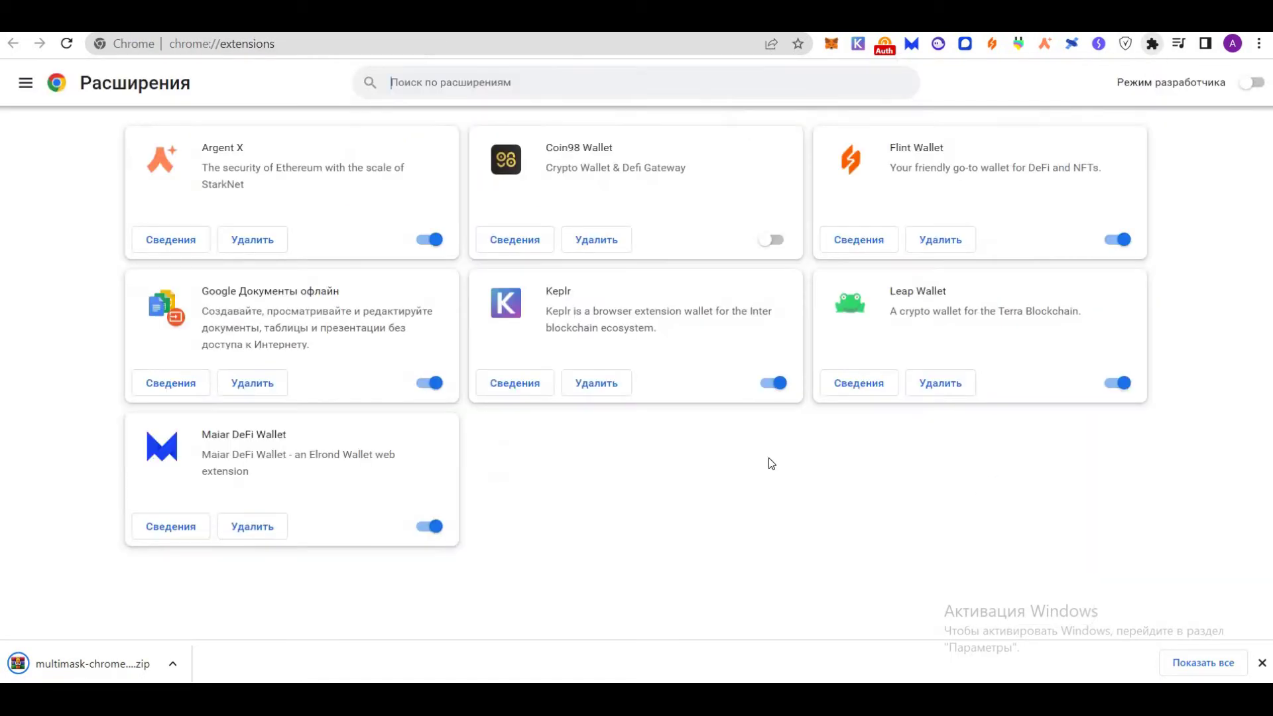
pyautogui.click(1251, 85)
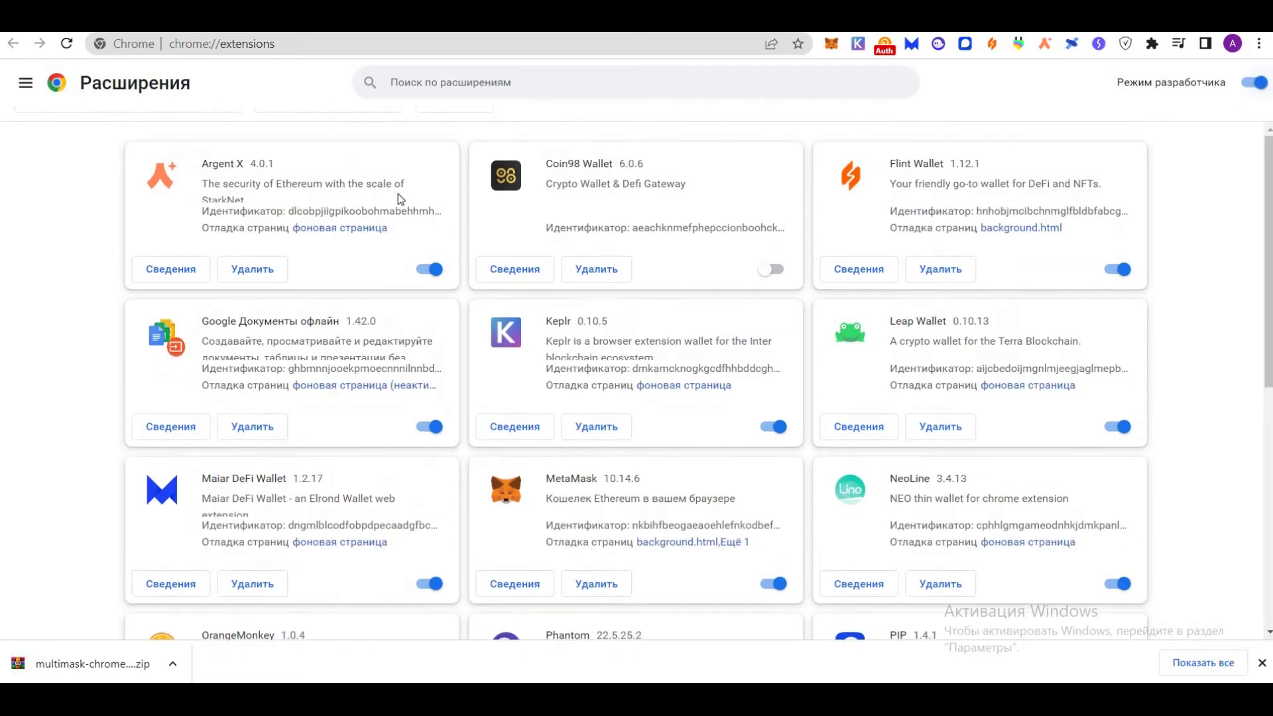
pyautogui.click(125, 133)
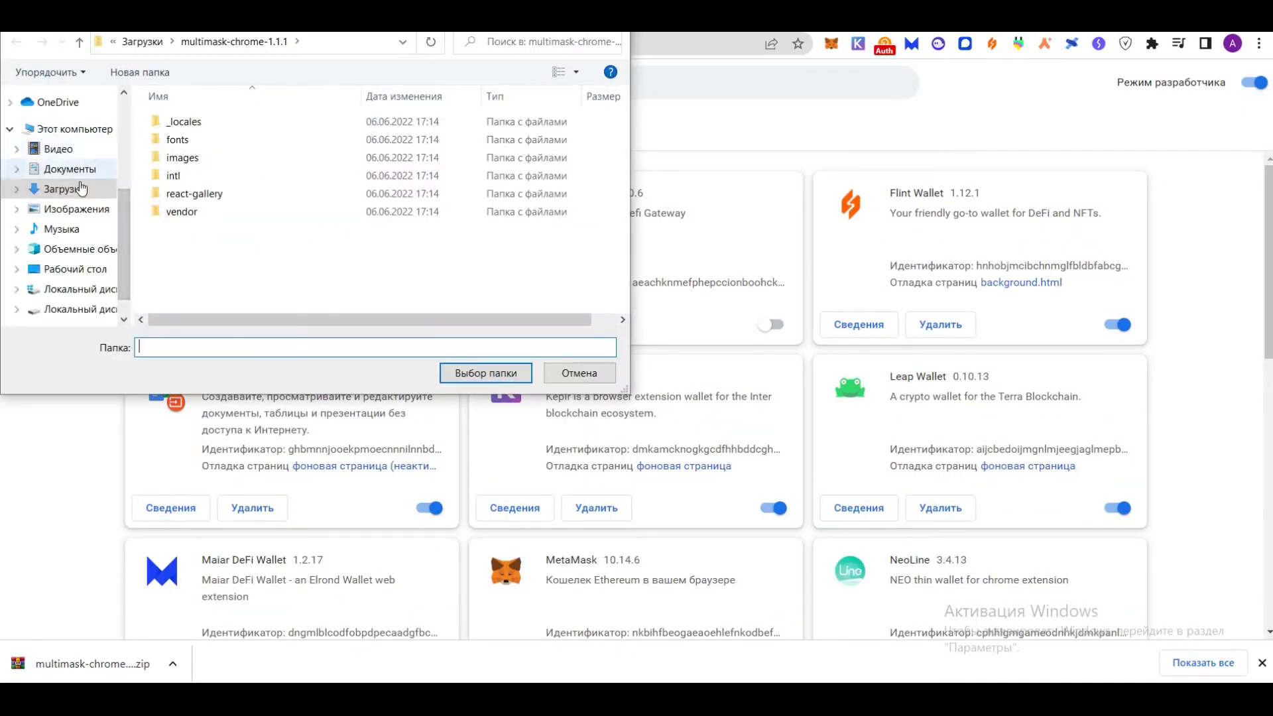
pyautogui.click(64, 189)
pyautogui.click(75, 269)
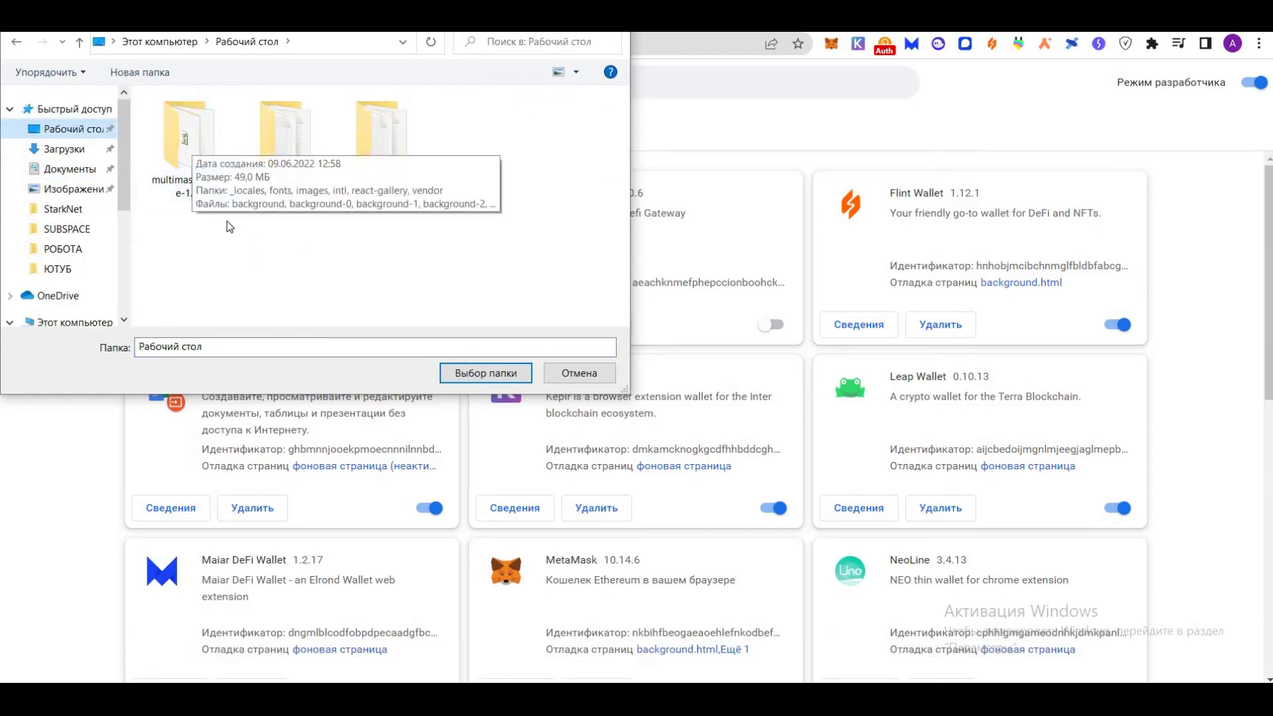
pyautogui.click(191, 156)
pyautogui.doubleClick(192, 157)
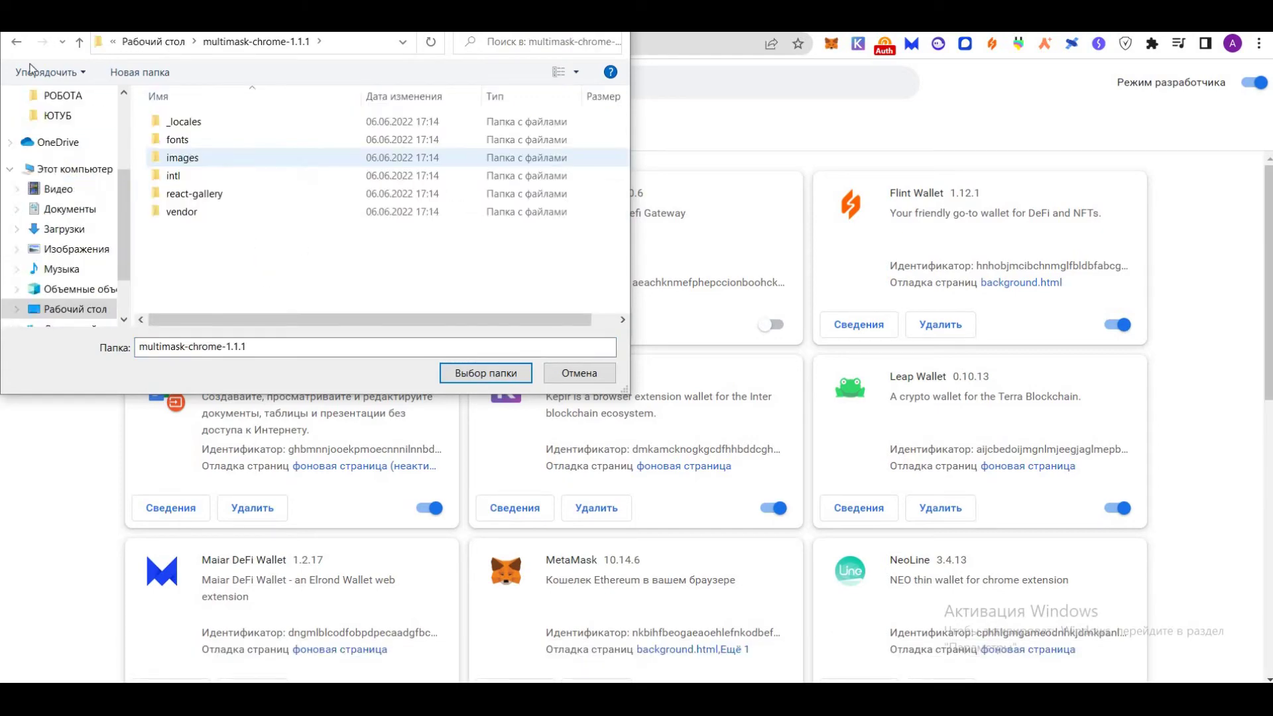
pyautogui.click(17, 43)
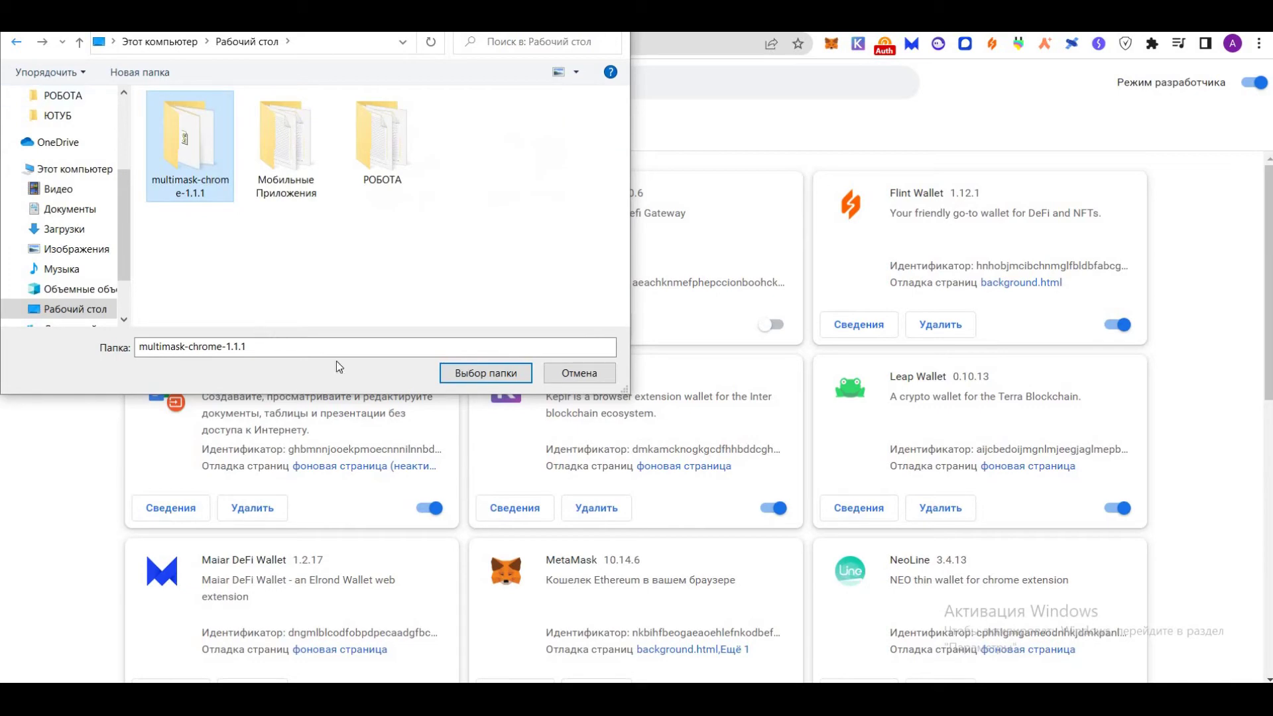
pyautogui.click(470, 374)
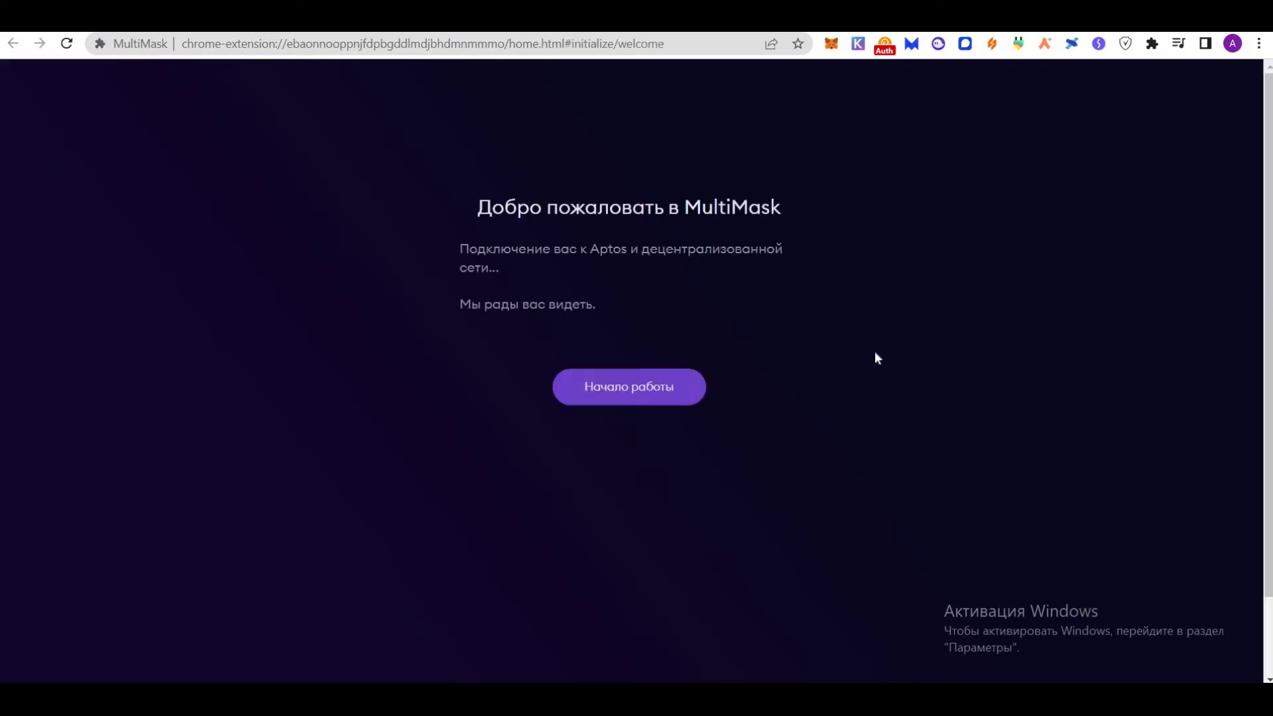
# Create a new password-protected MultiMask wallet, declining usage-data sharing, through to Account 1
pyautogui.click(633, 391)
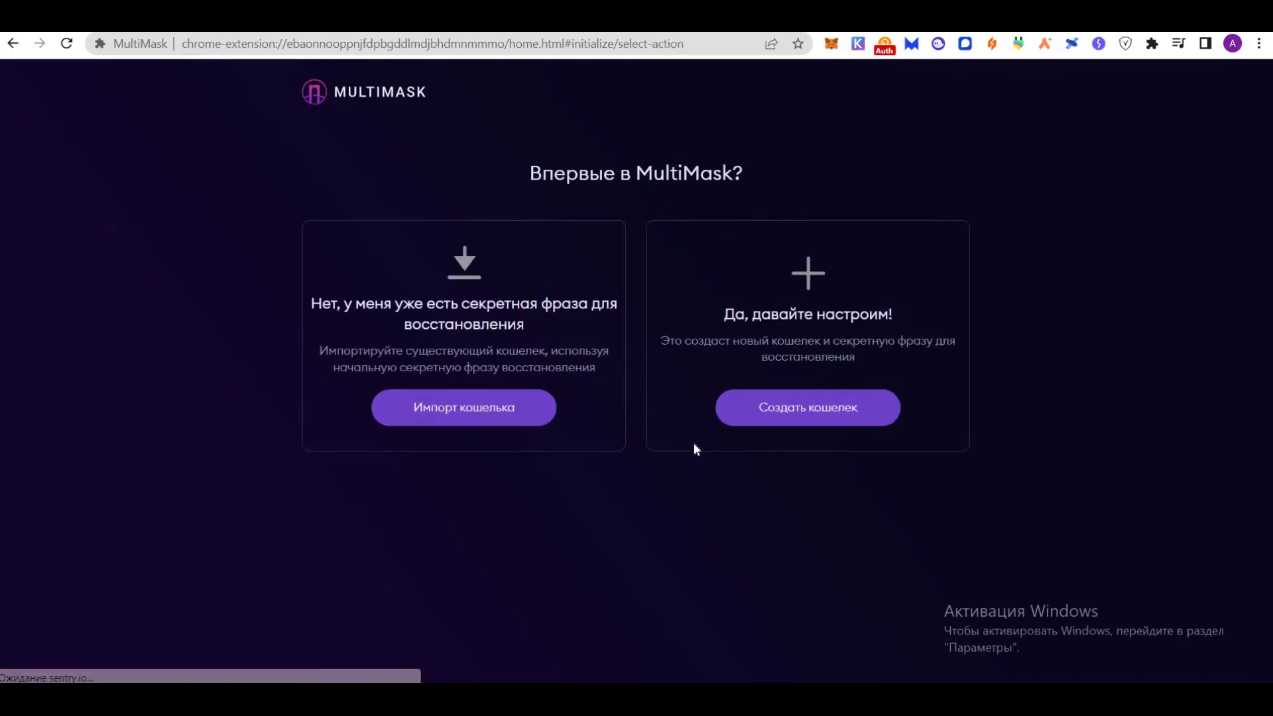
pyautogui.click(807, 407)
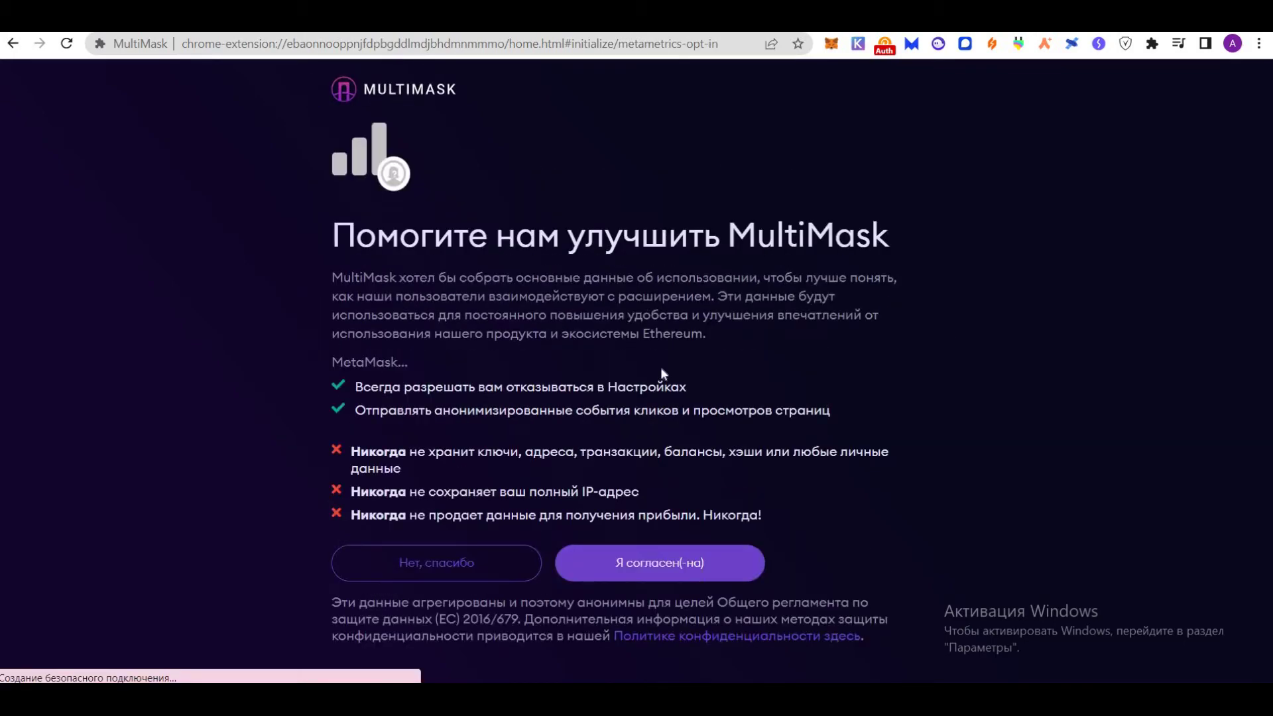
pyautogui.click(451, 565)
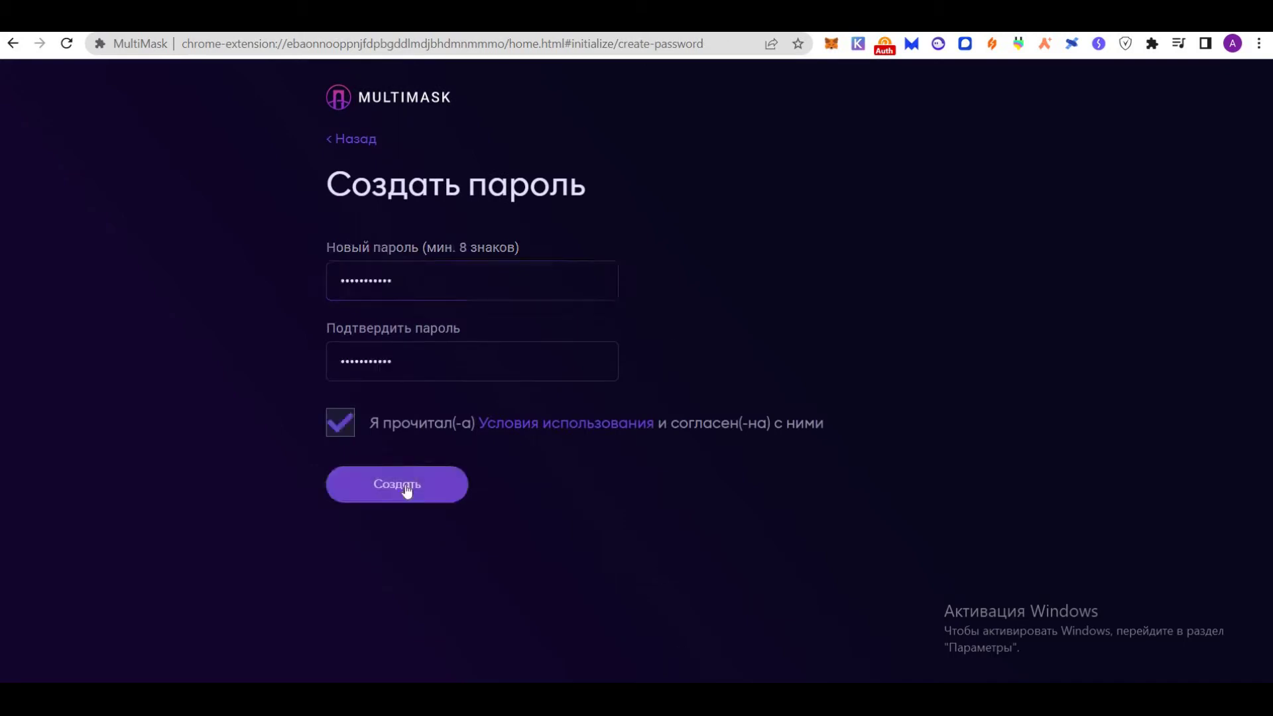
pyautogui.click(404, 484)
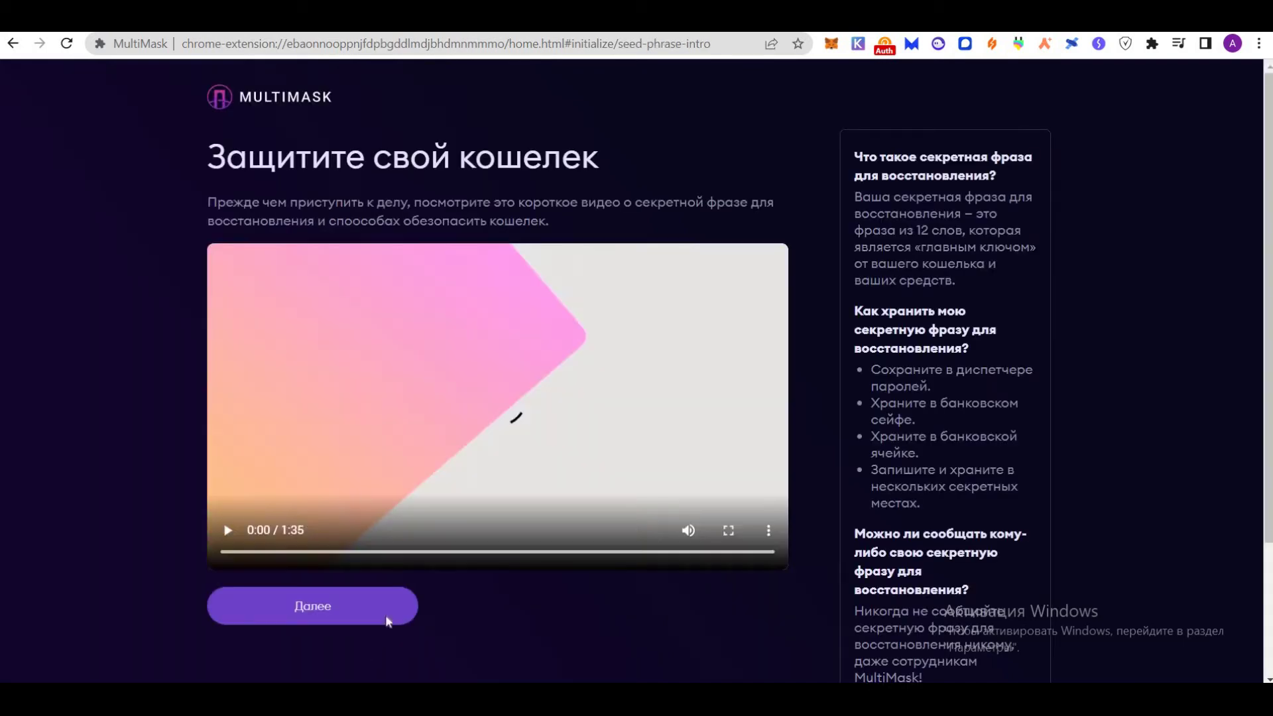
pyautogui.click(360, 611)
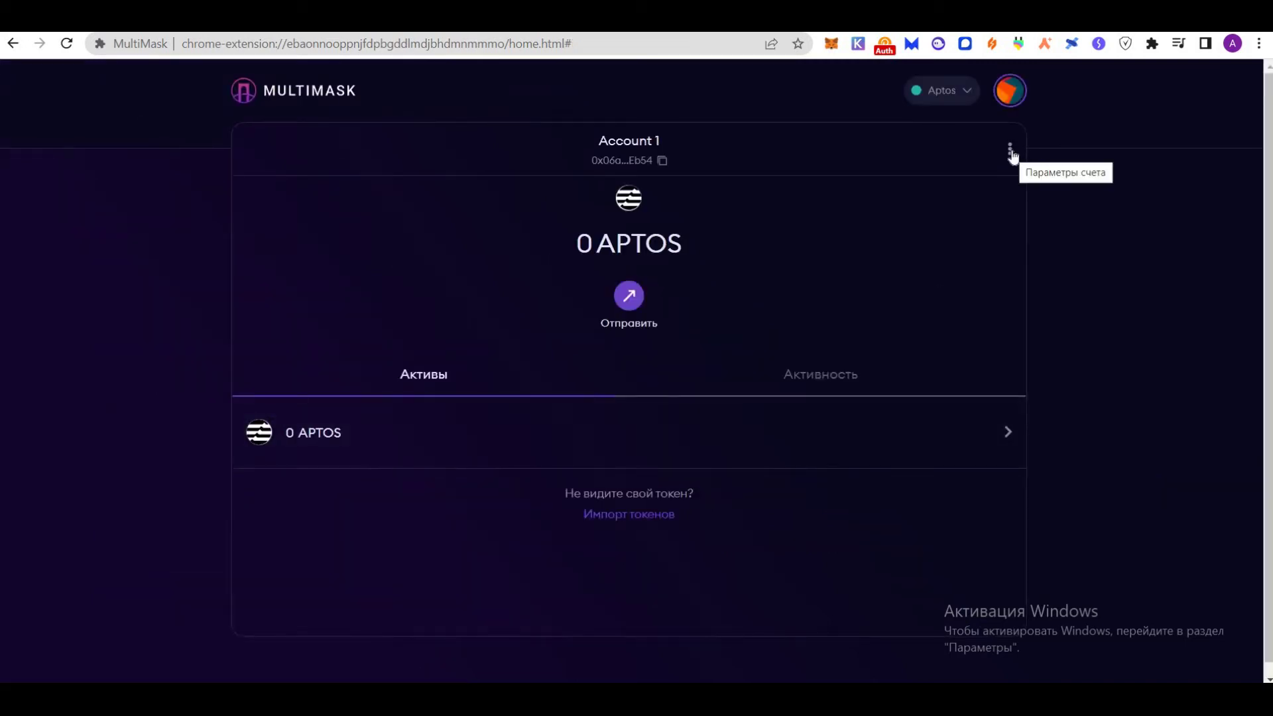
# Request faucet test tokens three times for Account 1, reaching 0.06 APTOS
pyautogui.click(1011, 151)
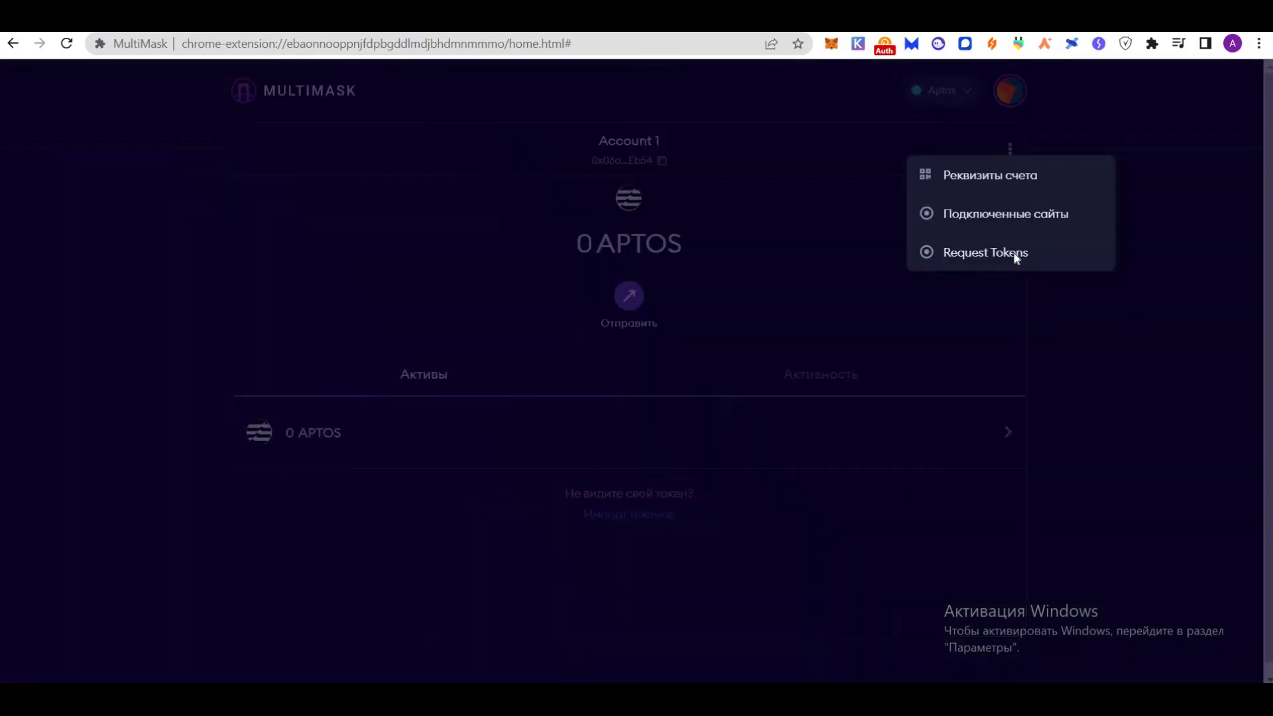
pyautogui.click(1015, 258)
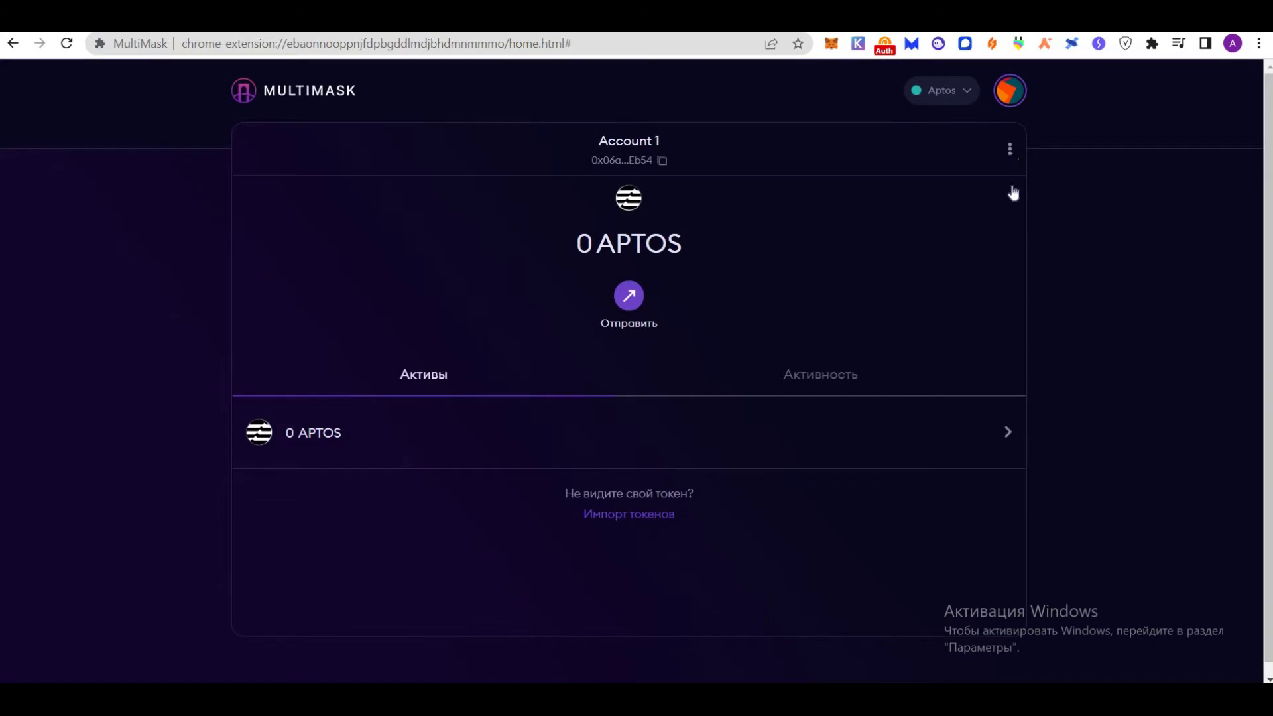
pyautogui.click(1011, 151)
pyautogui.click(1004, 253)
pyautogui.click(1010, 149)
pyautogui.click(1009, 252)
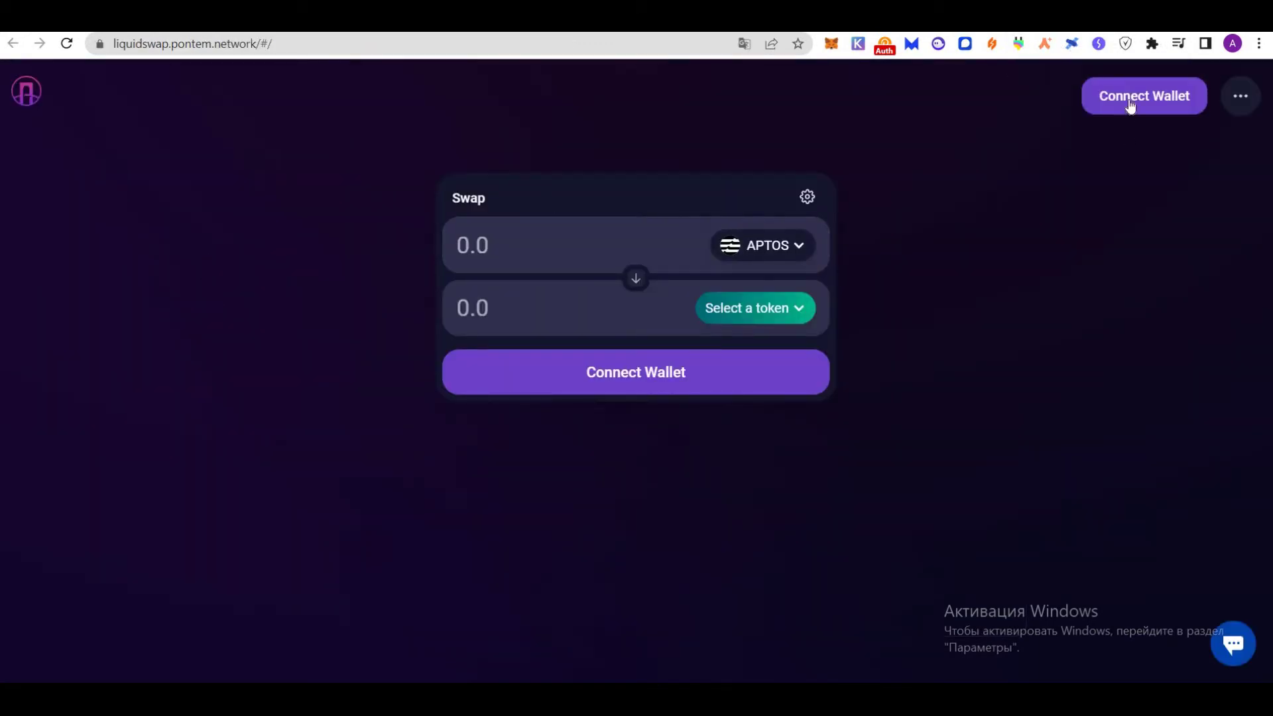
# Connect MultiMask Account 1 to Liquidswap, approving the connection in the wallet popup
pyautogui.click(1129, 101)
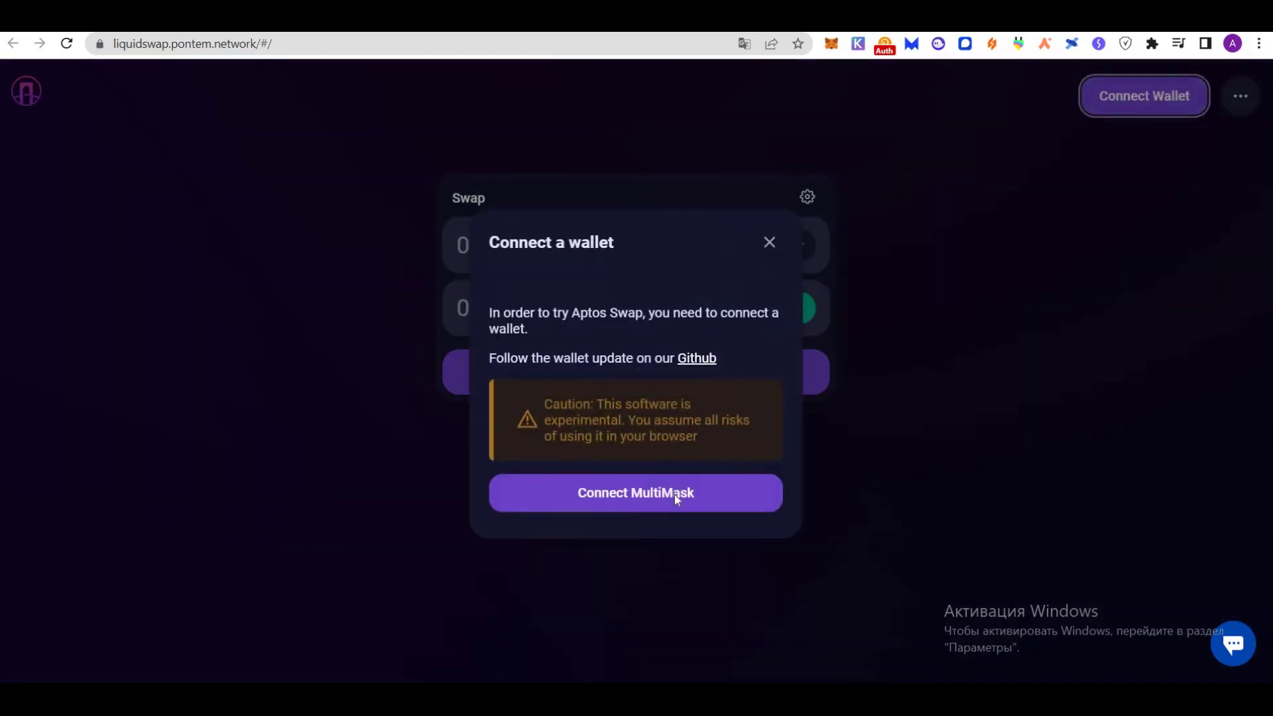
pyautogui.click(635, 525)
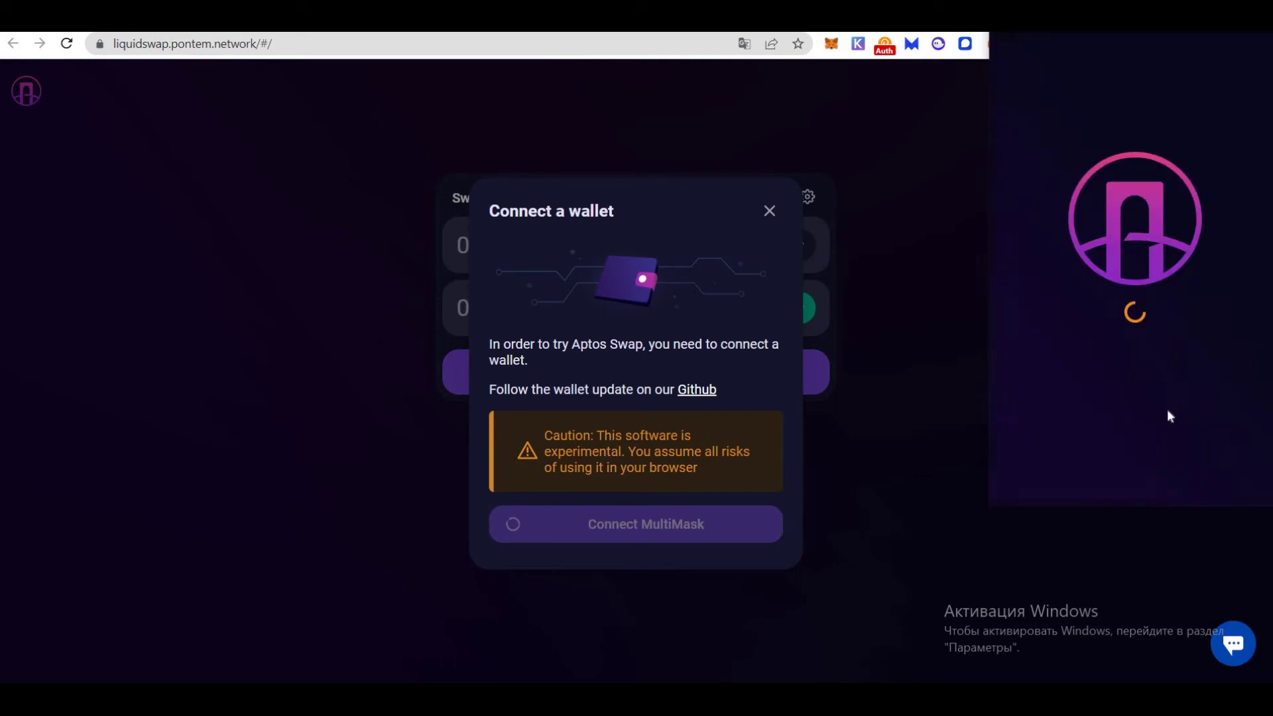
pyautogui.click(1212, 473)
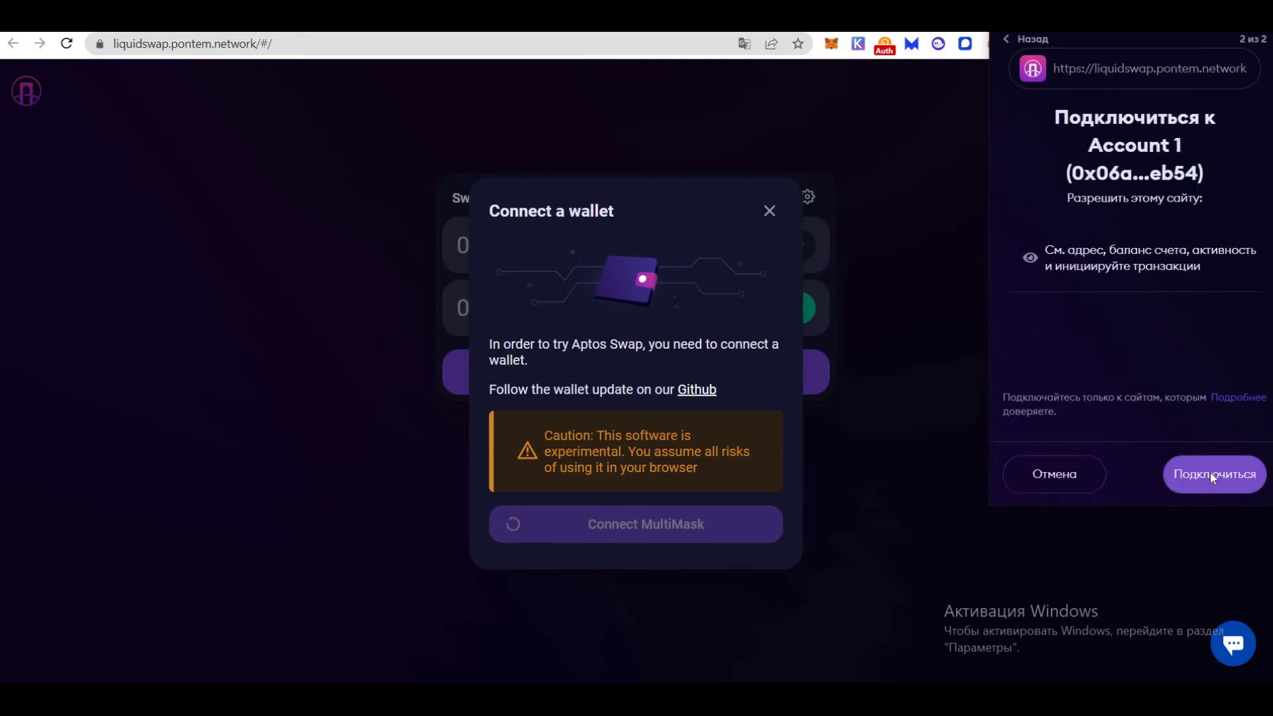
pyautogui.click(1211, 473)
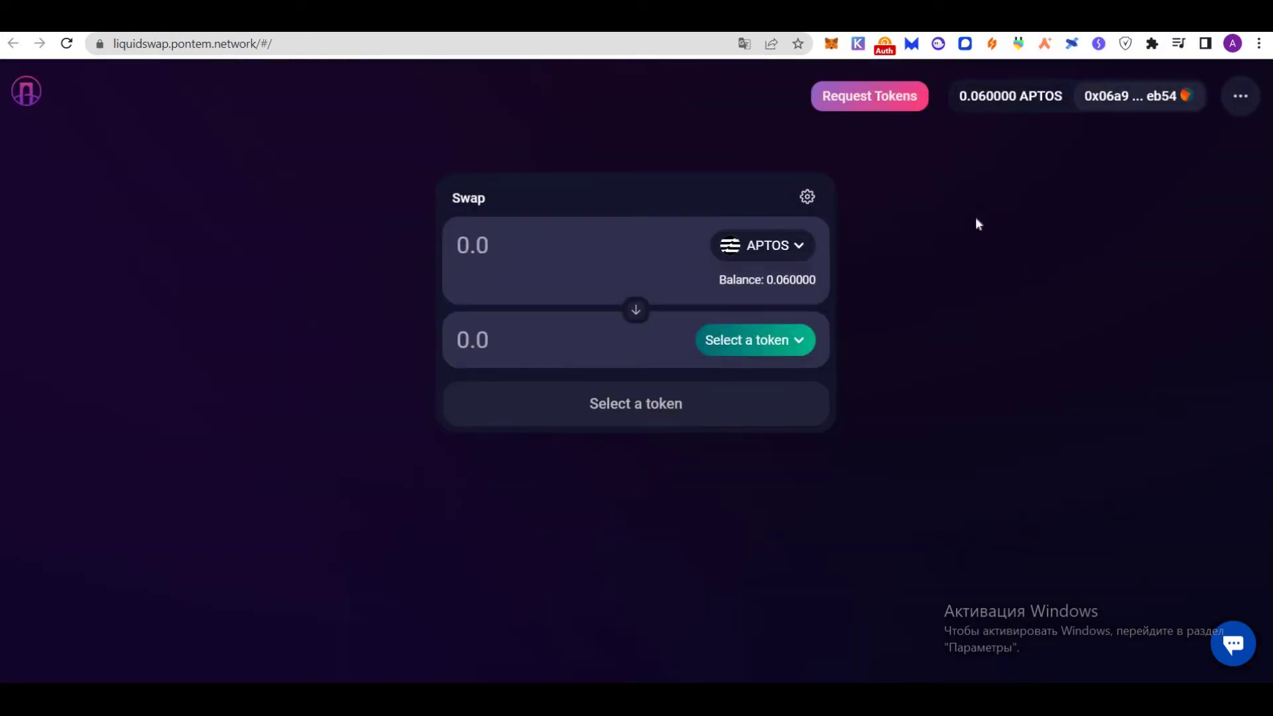
# Request test BTC from the Liquidswap faucet and approve the transaction in MultiMask
pyautogui.click(871, 102)
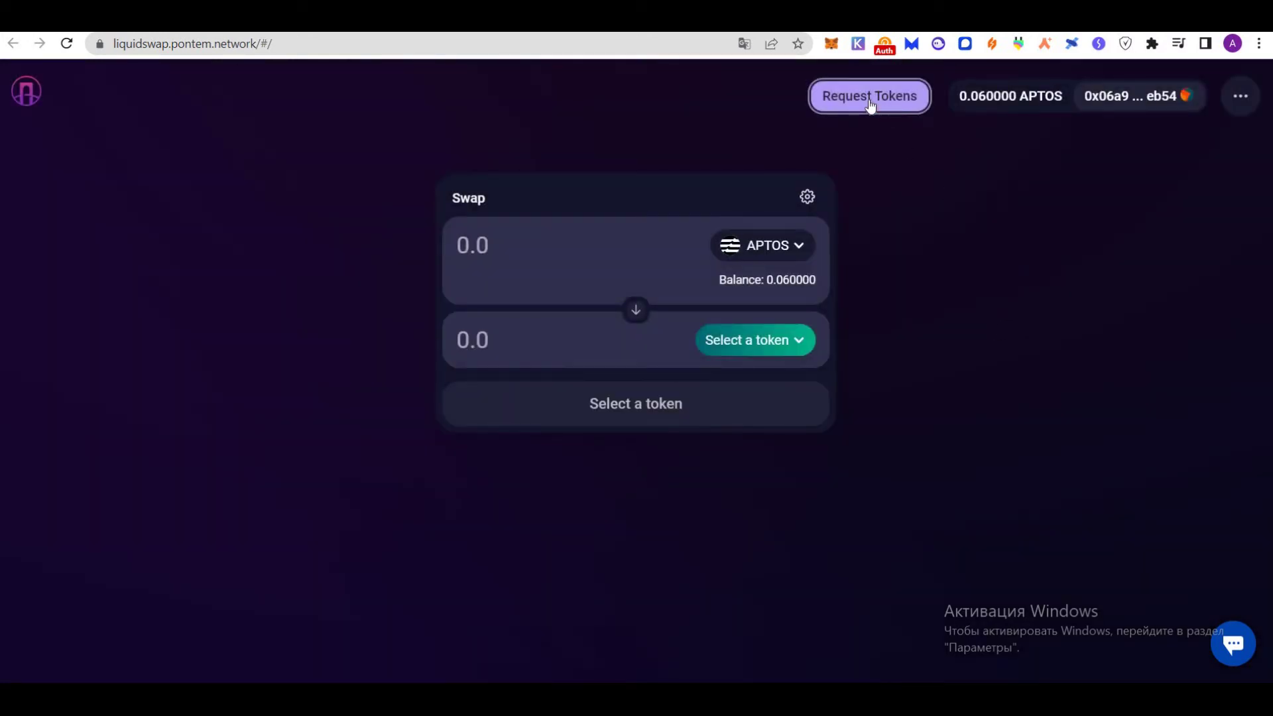
pyautogui.click(871, 101)
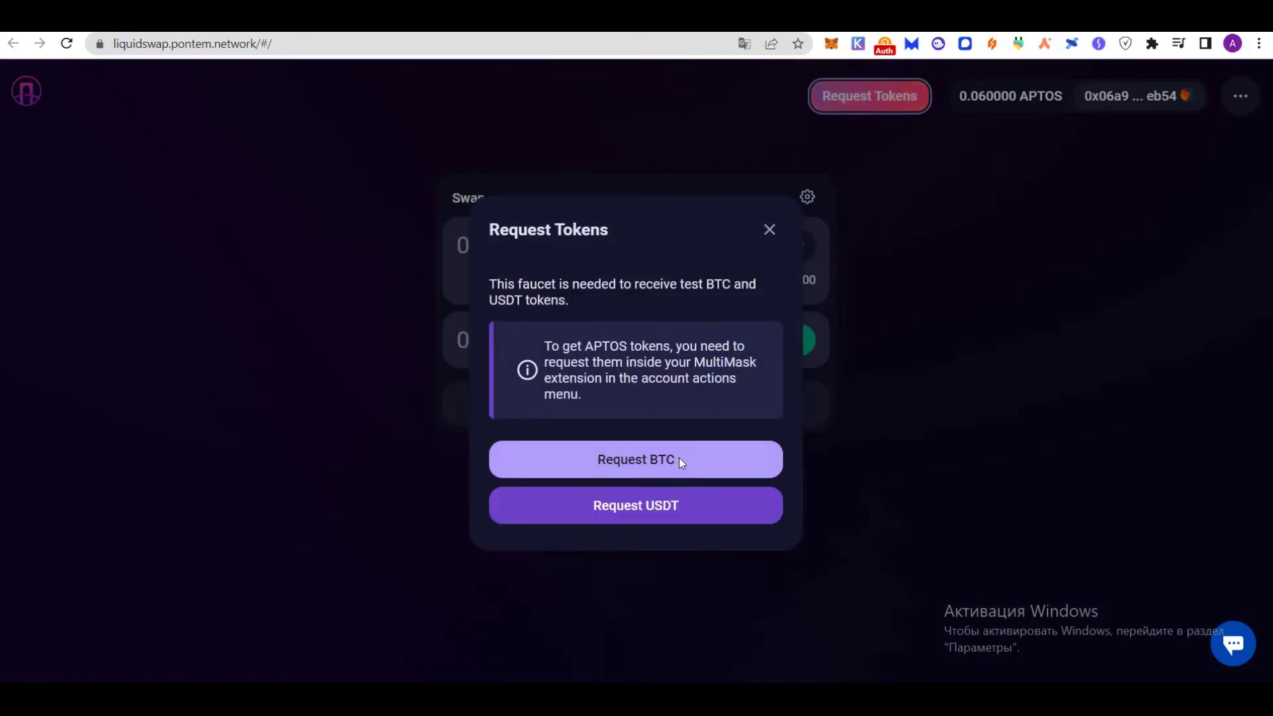
pyautogui.click(682, 462)
pyautogui.click(689, 494)
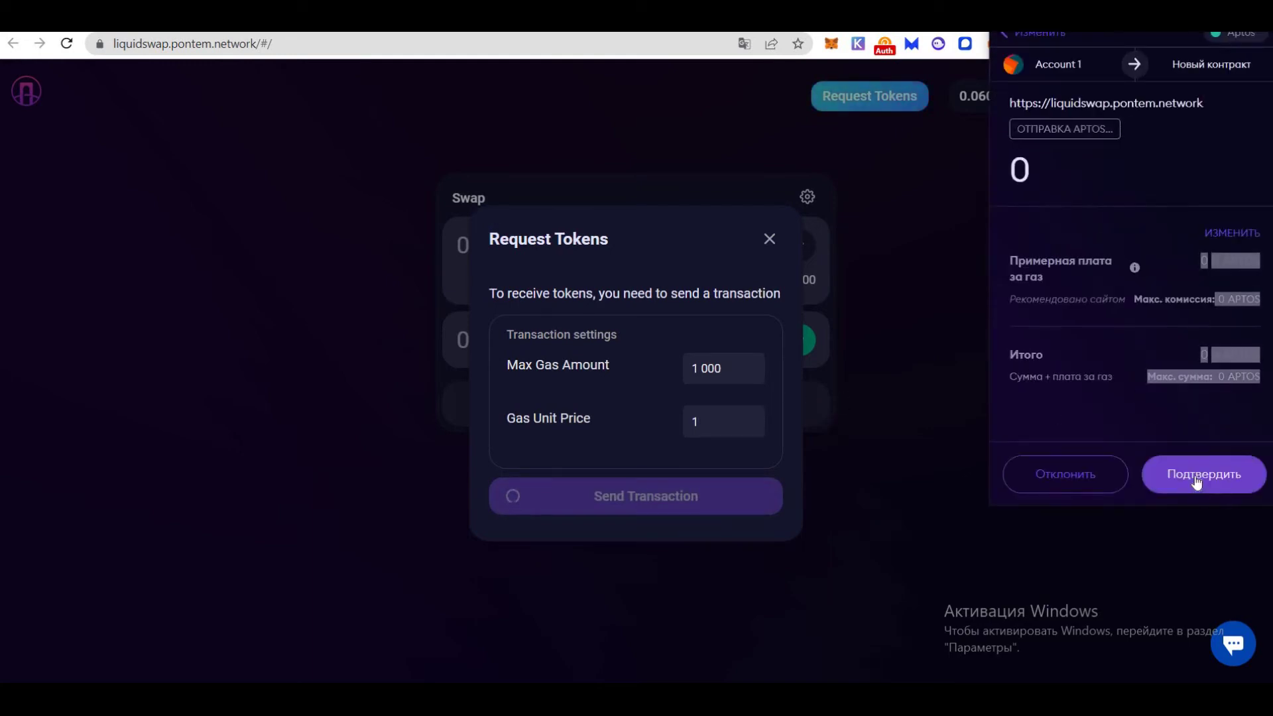
pyautogui.click(1196, 482)
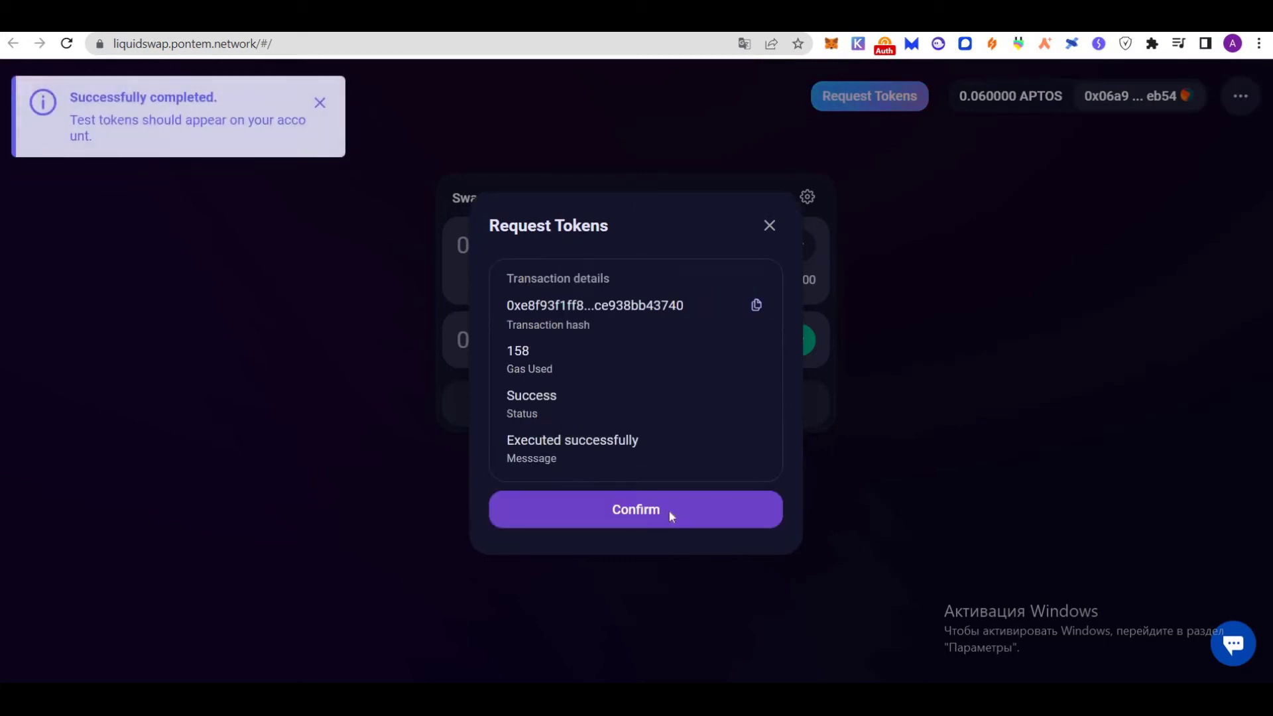
pyautogui.click(670, 517)
# Request test USDT from the faucet and approve that transaction in MultiMask
pyautogui.click(677, 513)
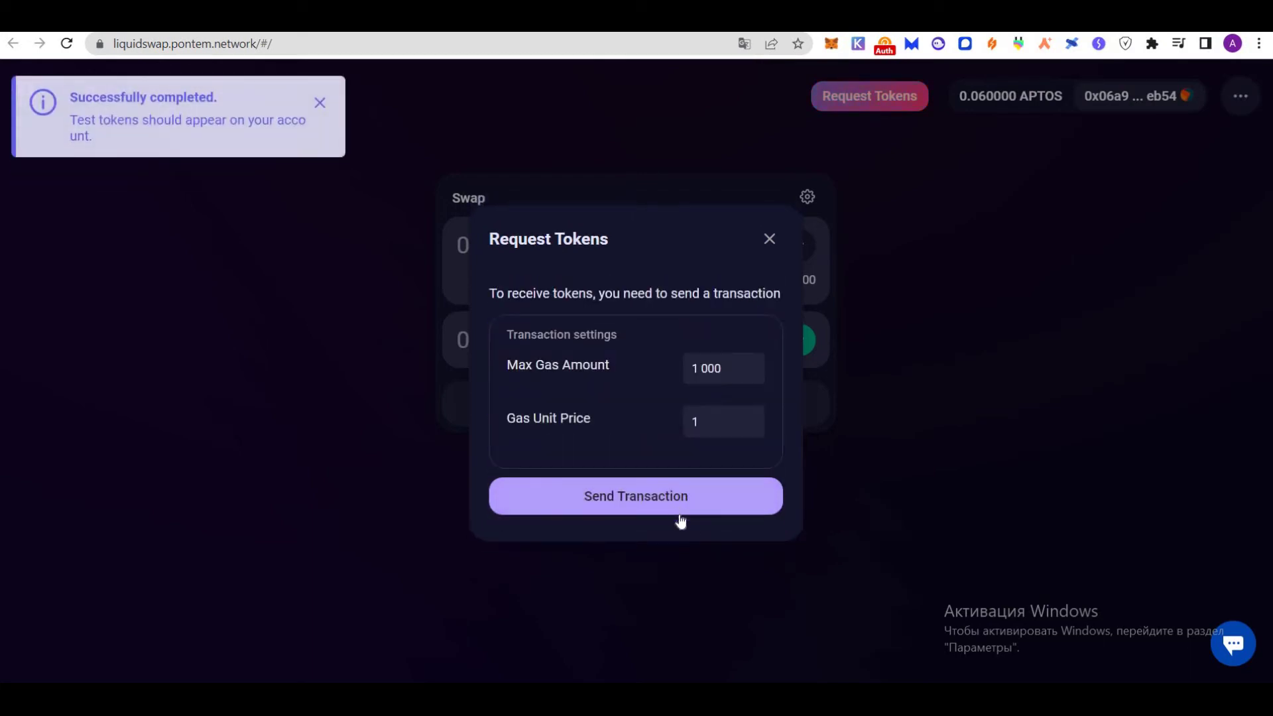
pyautogui.click(704, 493)
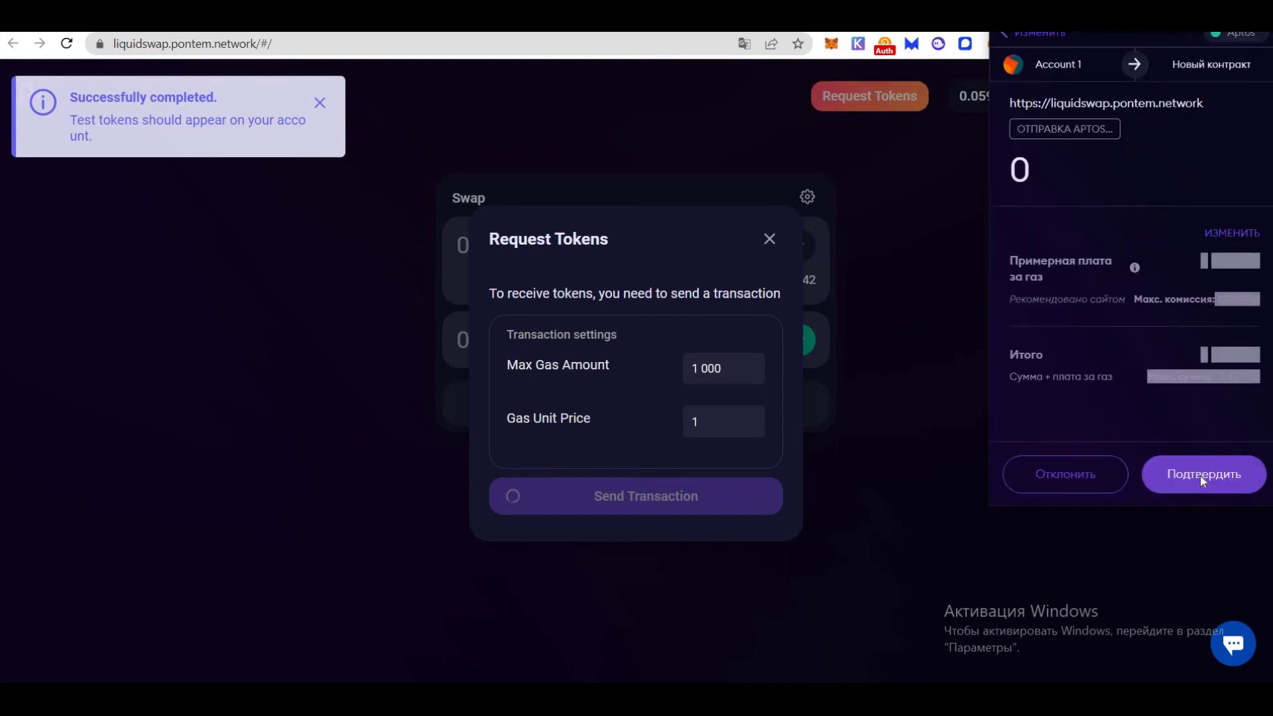
pyautogui.click(1201, 477)
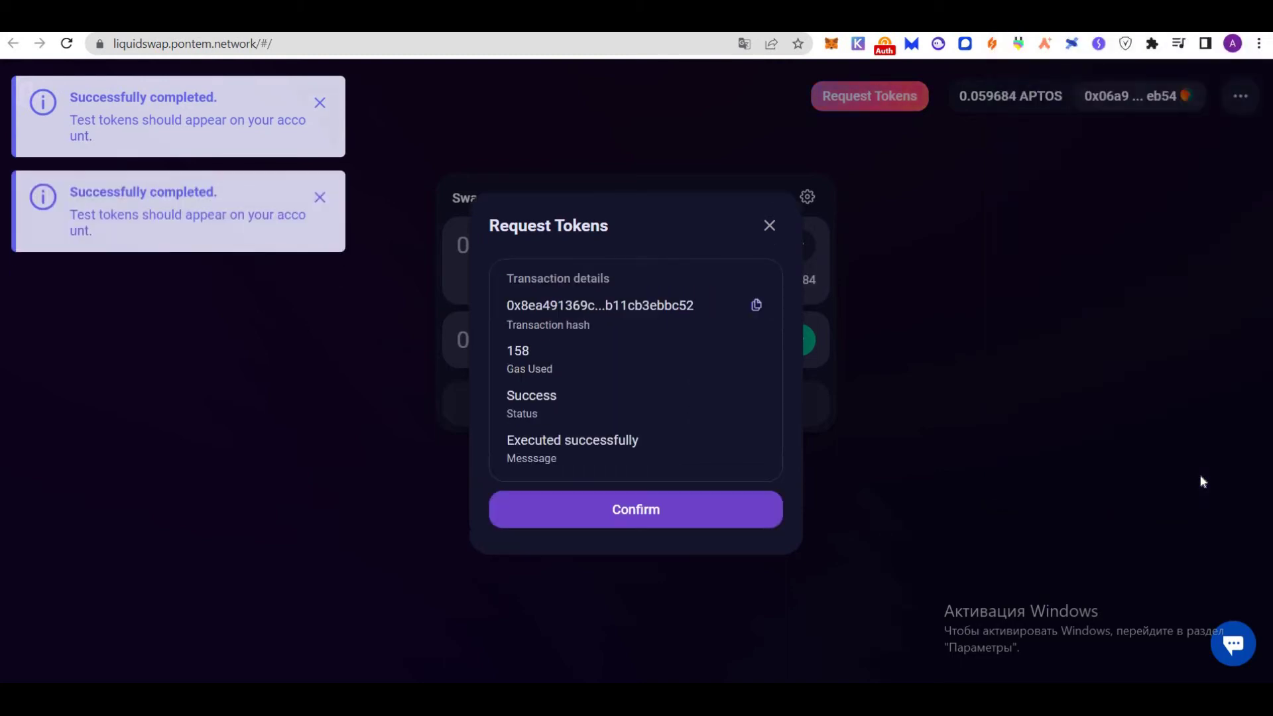
pyautogui.click(736, 515)
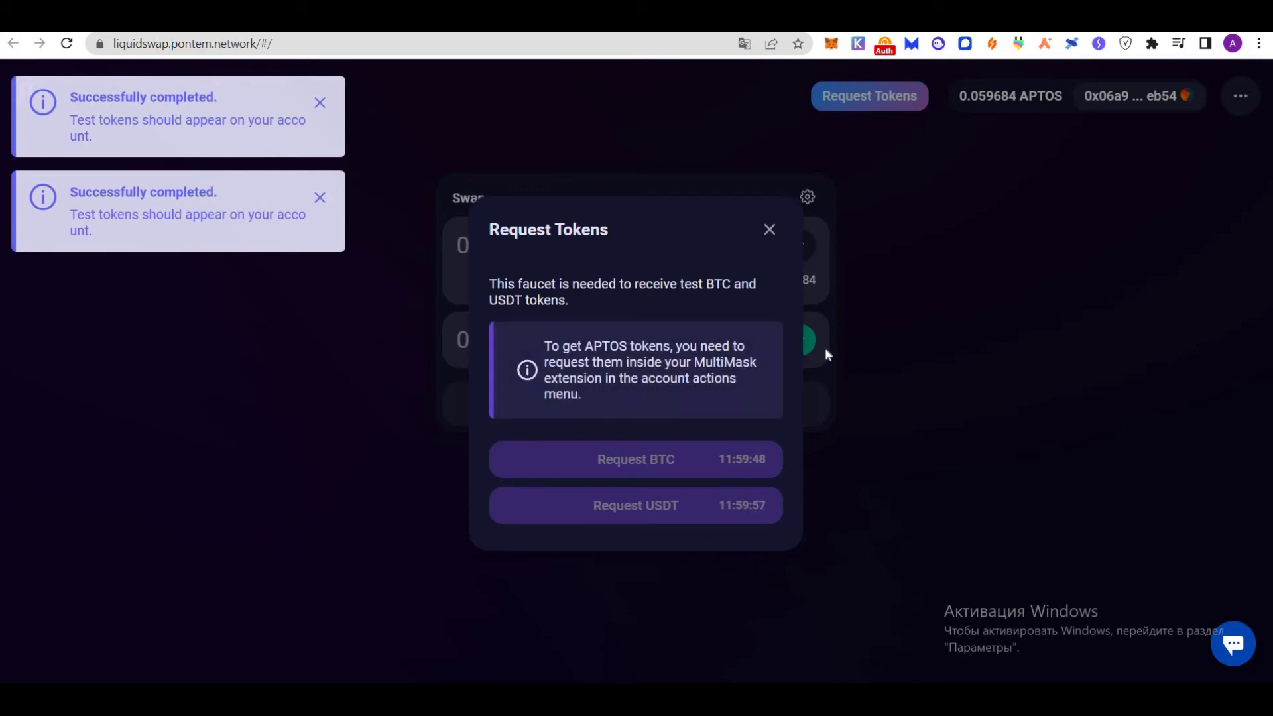
# Set up a BTC to USDT swap with an amount of 0,003 BTC
pyautogui.click(770, 230)
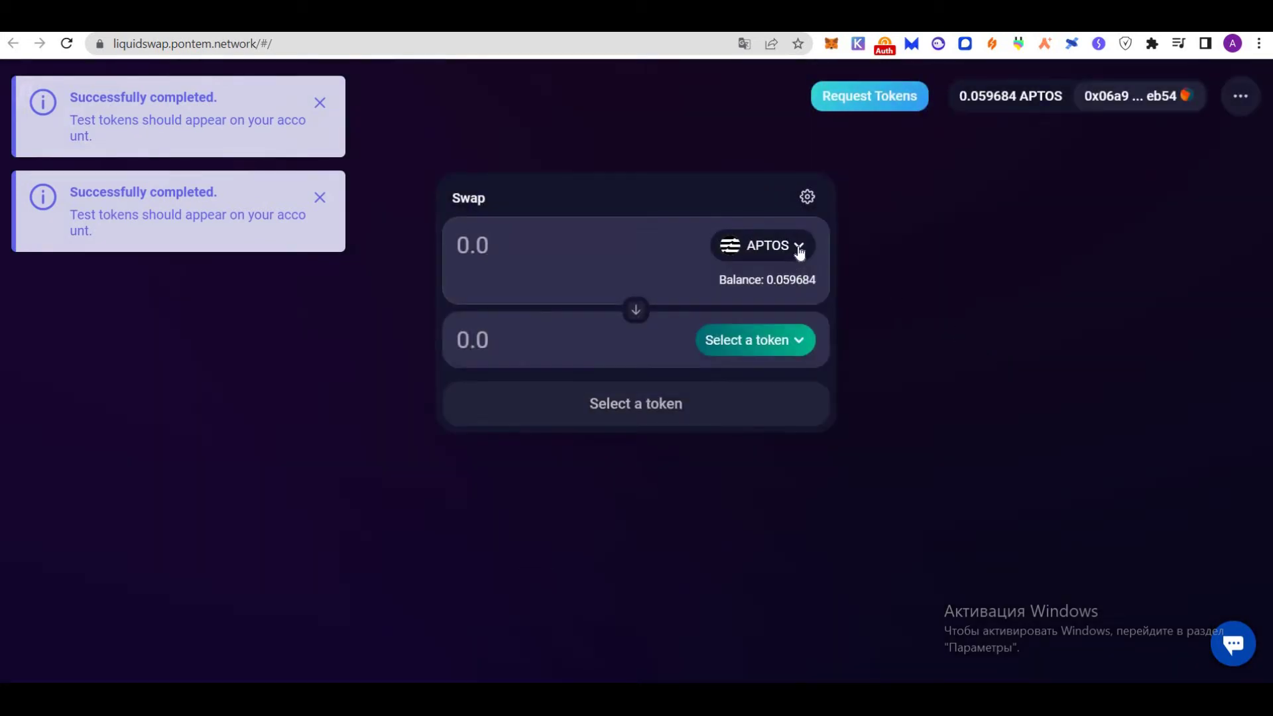
pyautogui.click(793, 246)
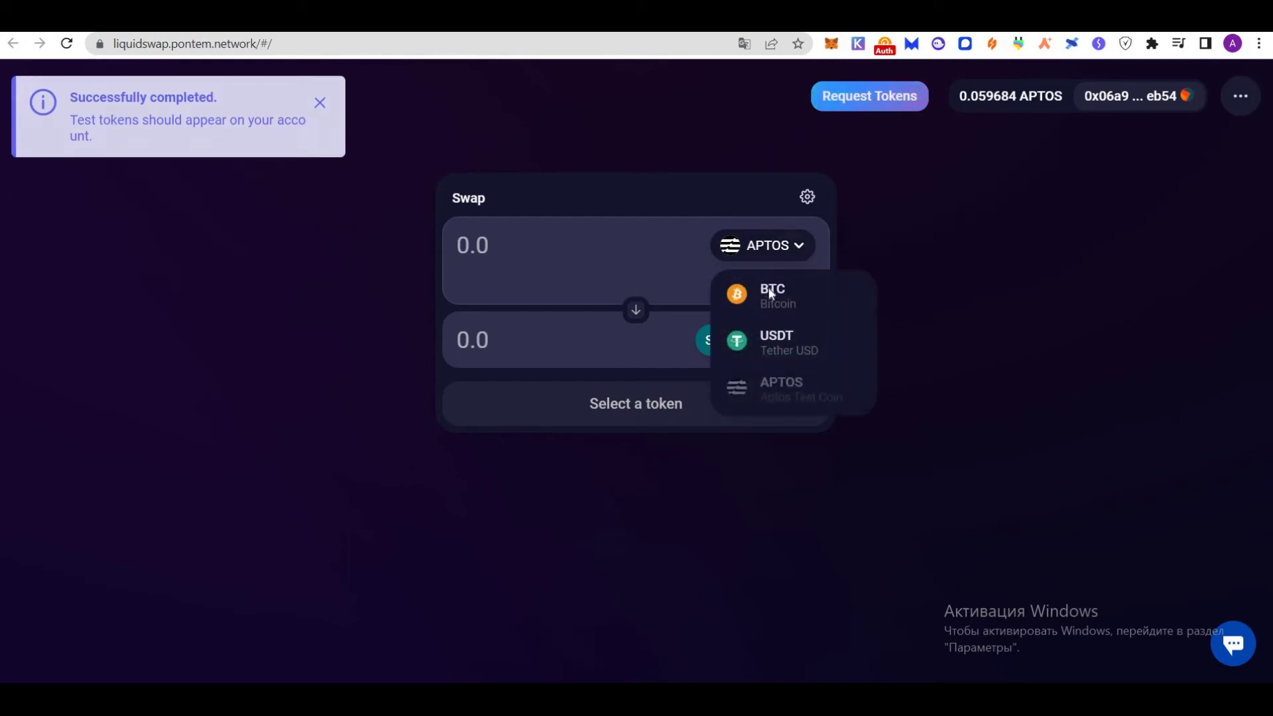
pyautogui.click(771, 294)
pyautogui.click(789, 350)
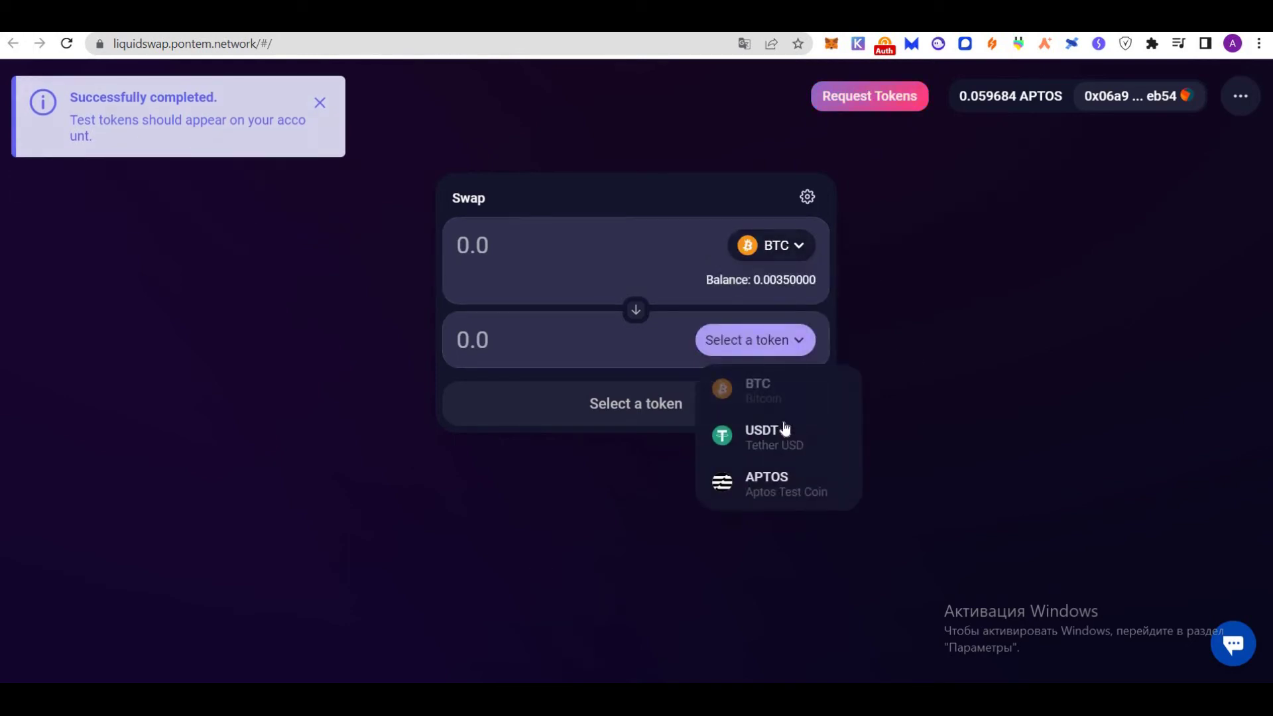
pyautogui.click(787, 426)
pyautogui.click(736, 281)
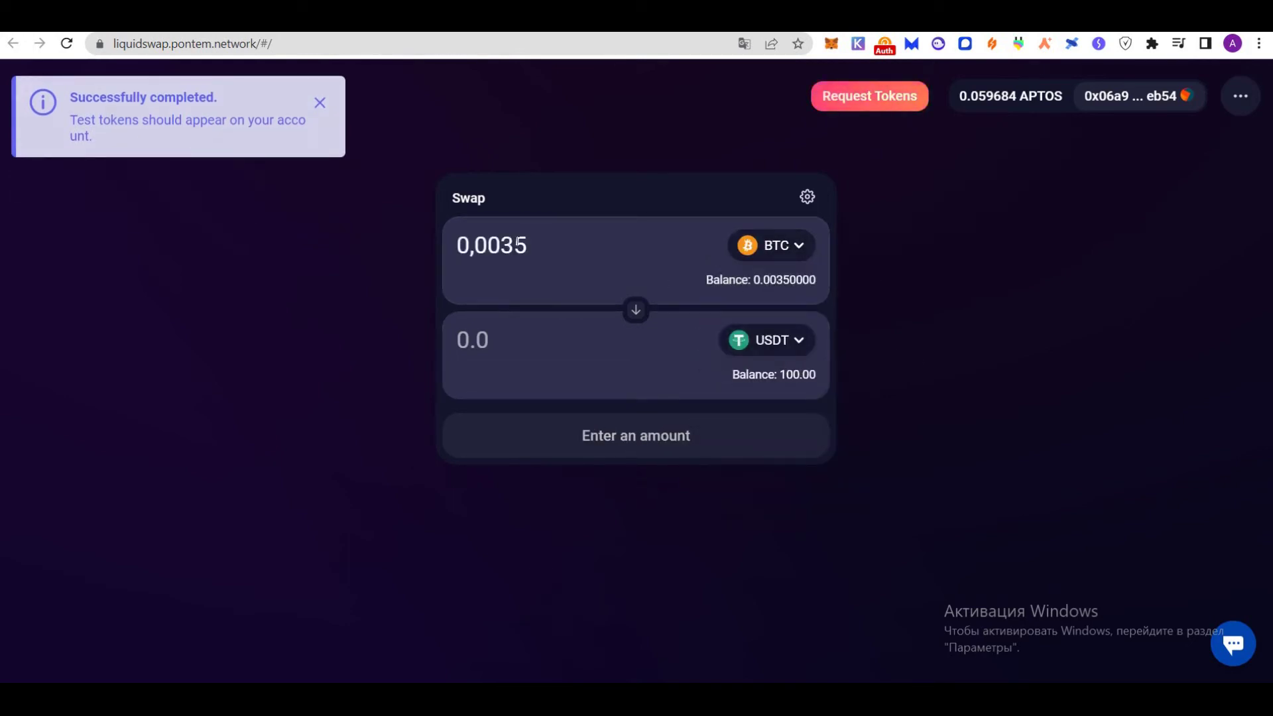
pyautogui.press('BackSpace')
# Send the BTC to USDT swap and approve it in MultiMask until it succeeds
pyautogui.click(630, 490)
pyautogui.click(631, 504)
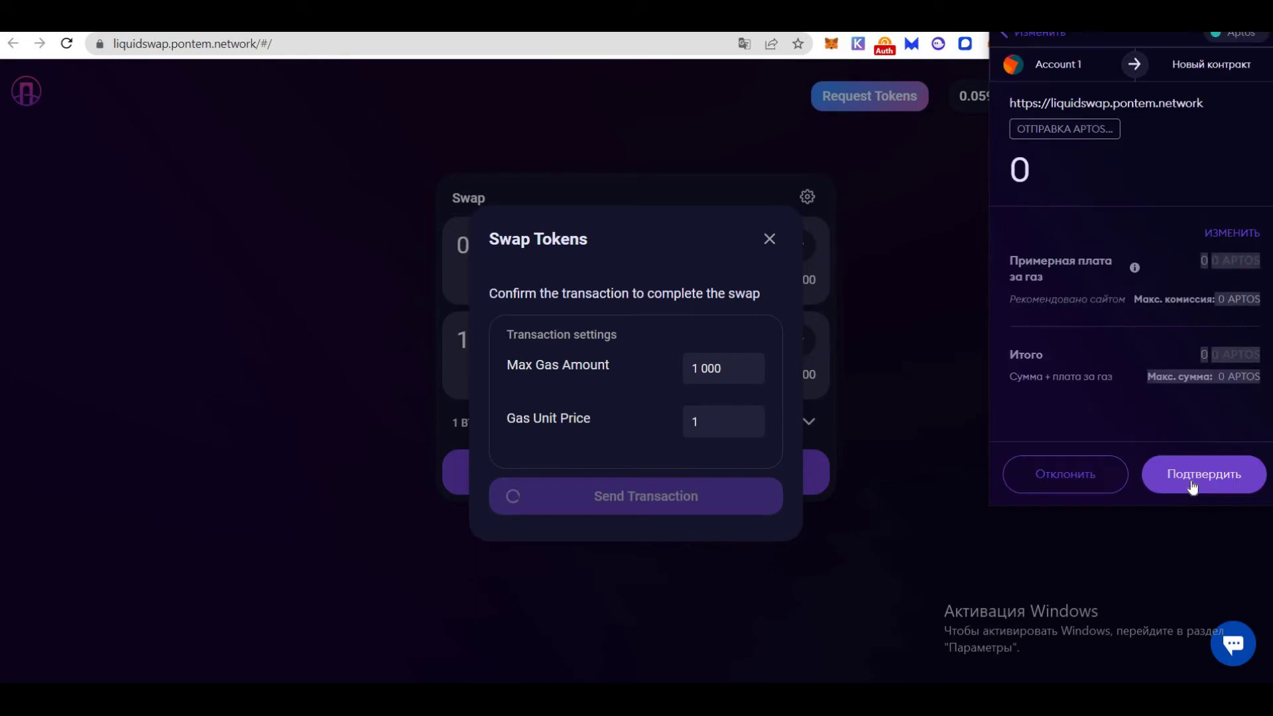
pyautogui.click(1190, 480)
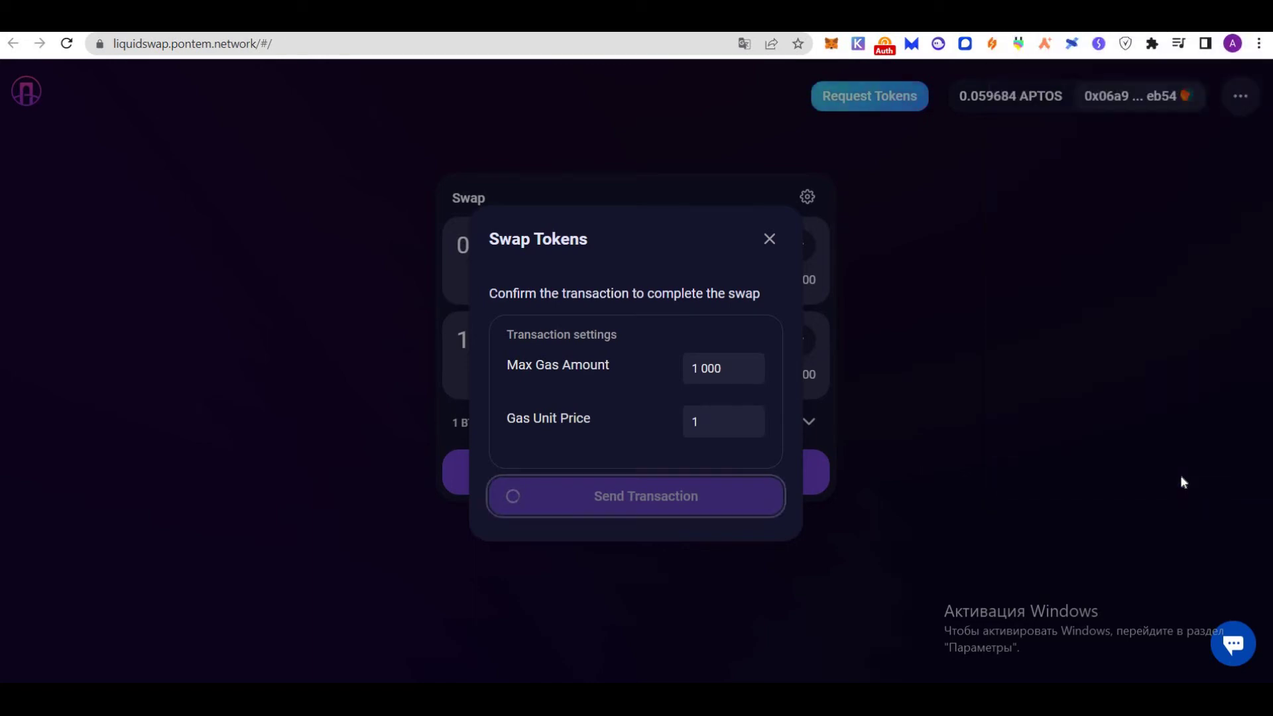
pyautogui.click(590, 495)
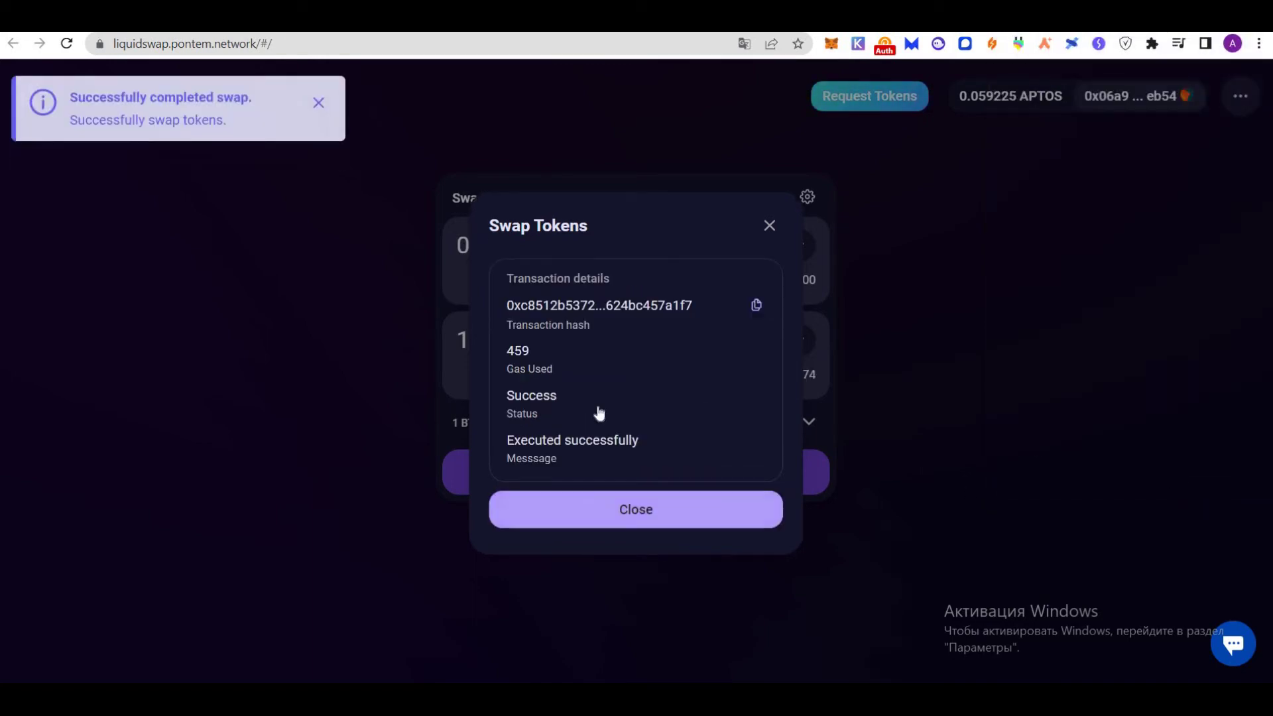
# Reverse the pair and swap USDT back into 0,003 BTC, approving it in MultiMask
pyautogui.click(634, 312)
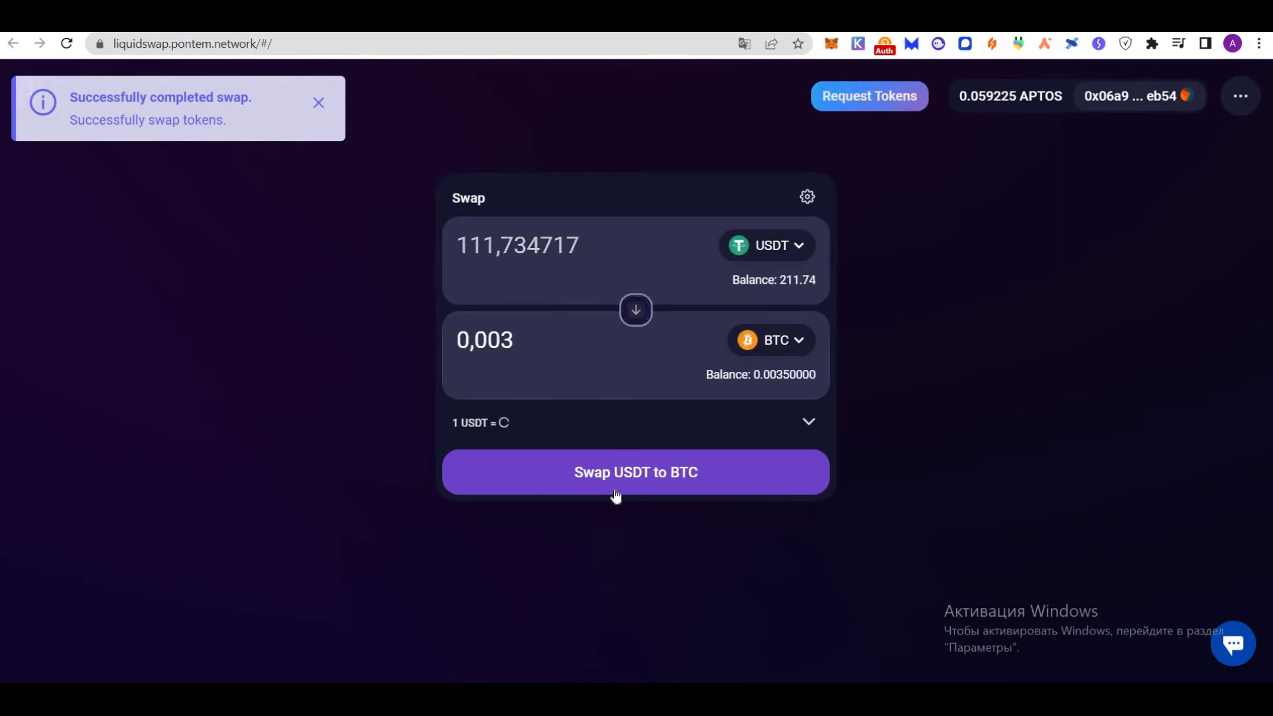
pyautogui.click(647, 483)
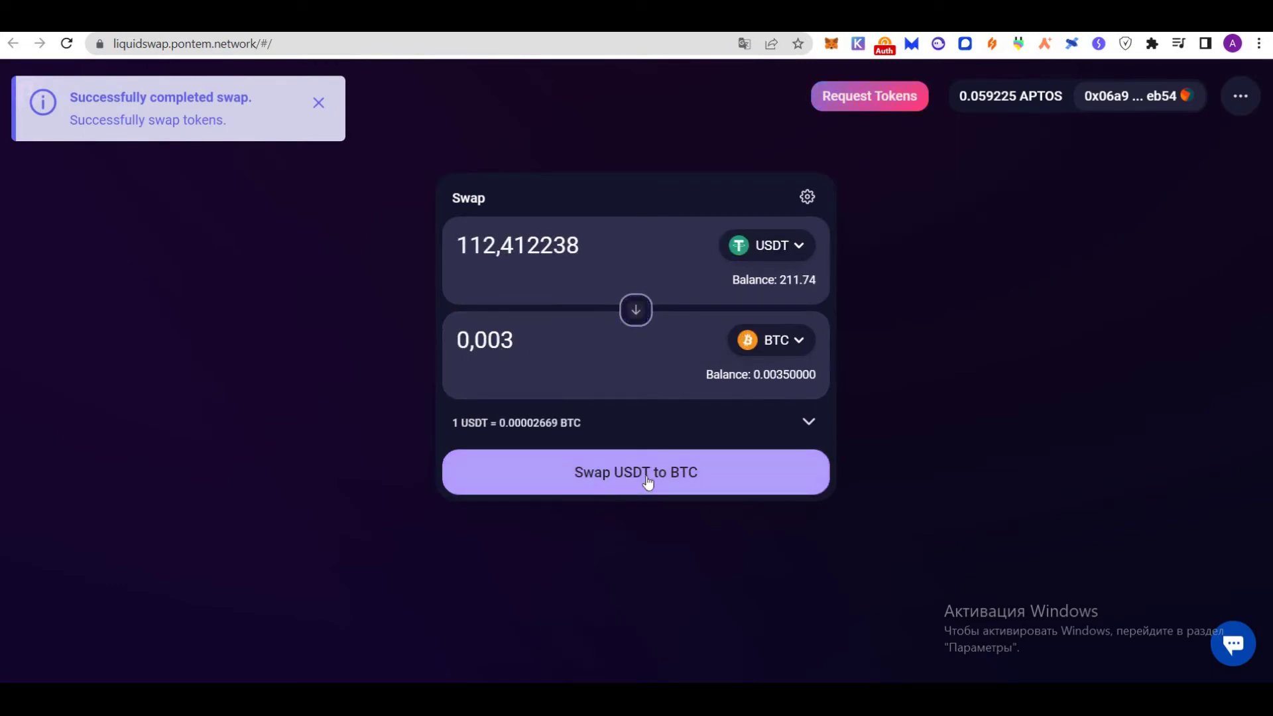
pyautogui.click(676, 498)
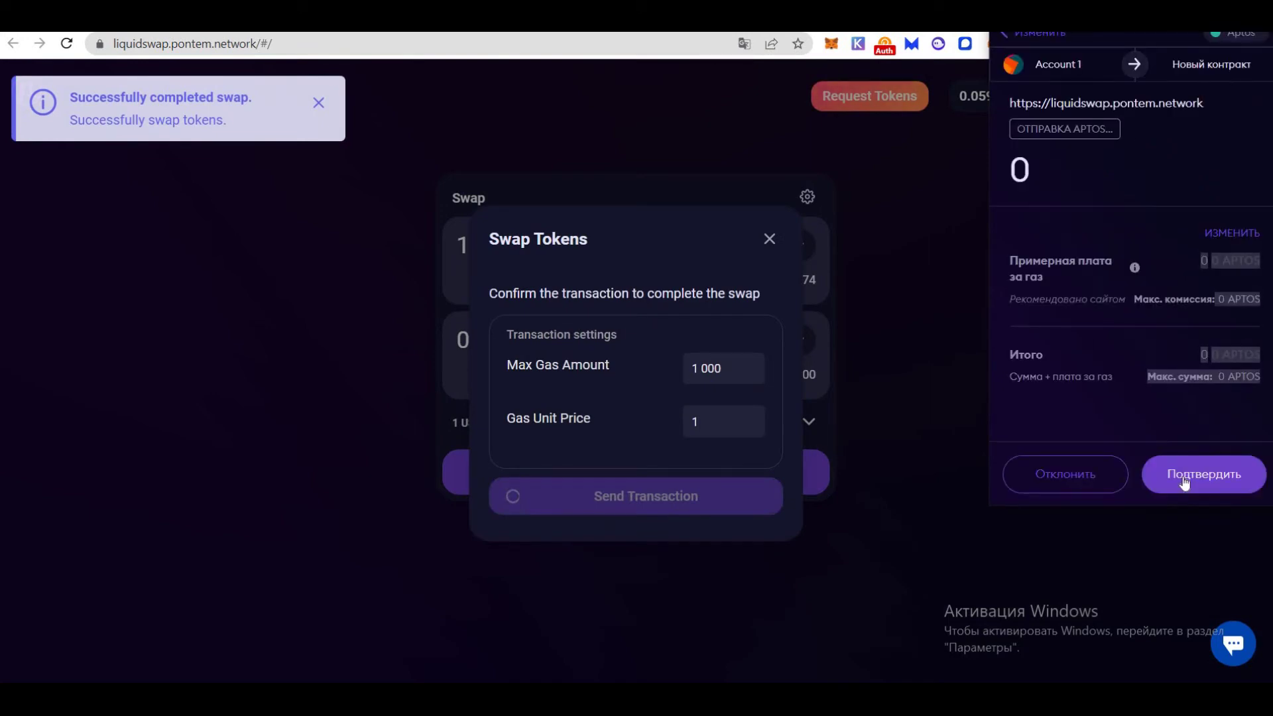
pyautogui.click(1185, 474)
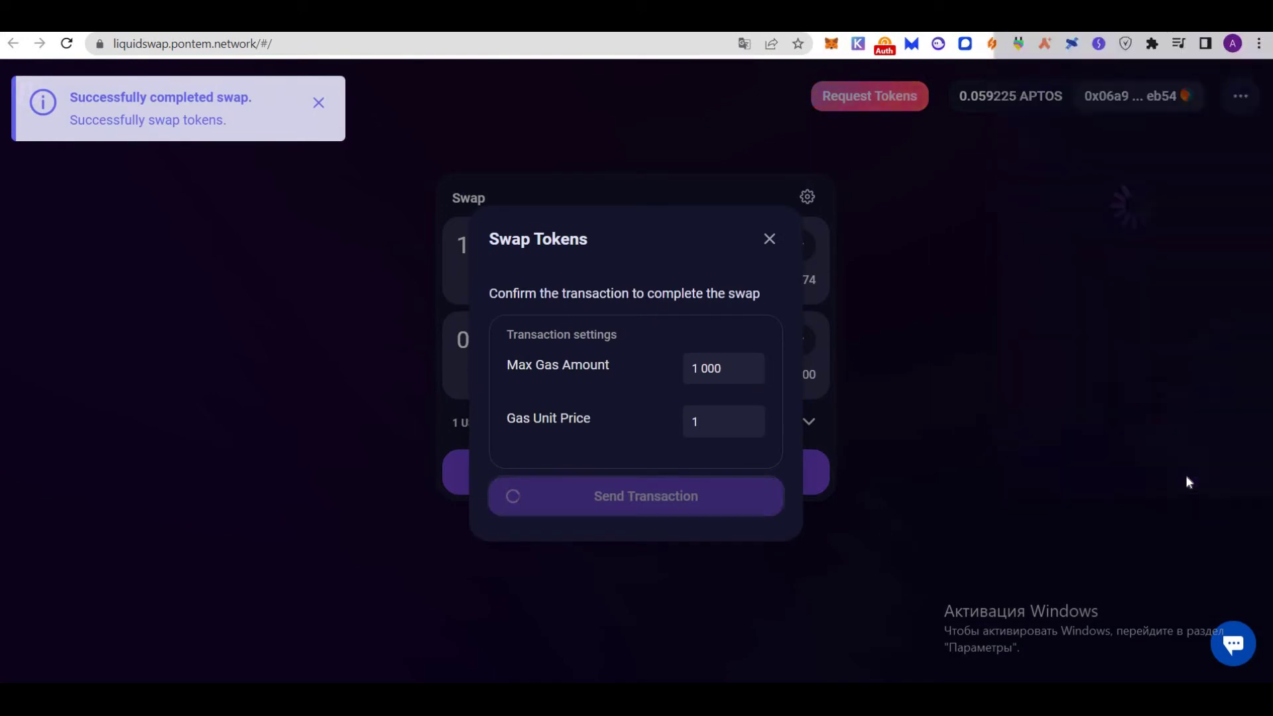
pyautogui.click(685, 521)
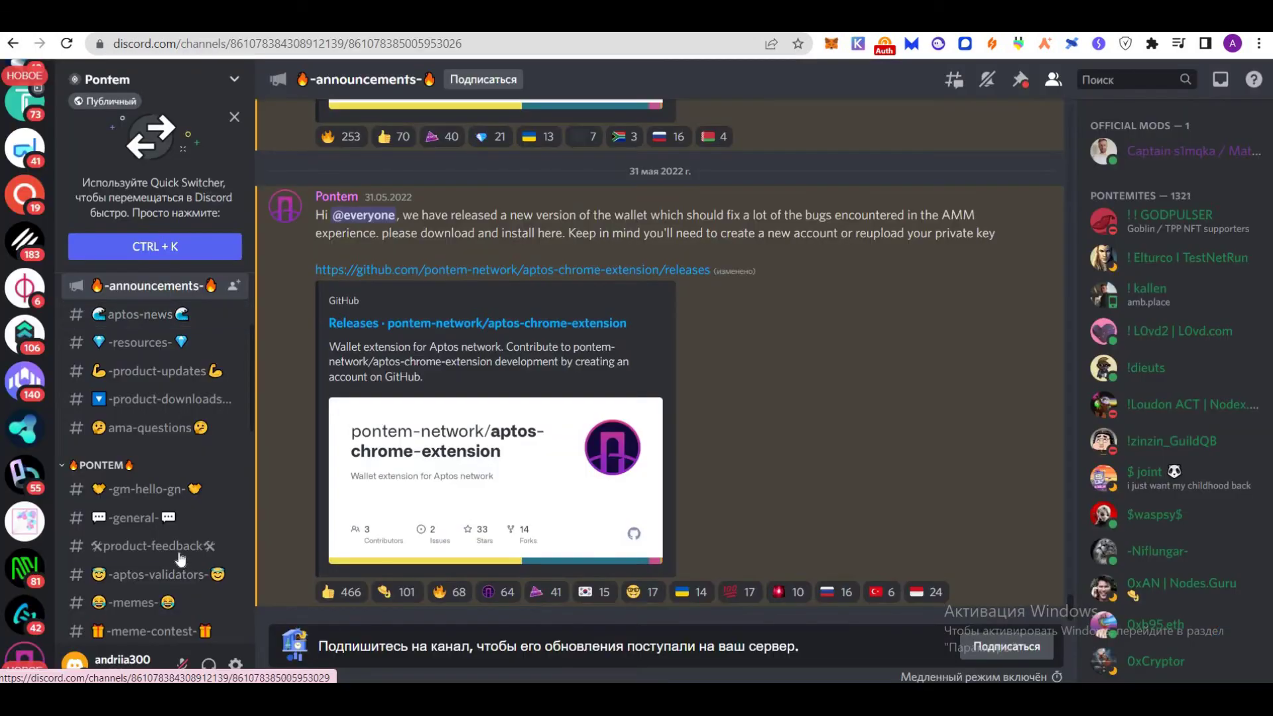
# Open #product-feedback in the Pontem Discord and scroll back through earlier feedback
pyautogui.click(177, 551)
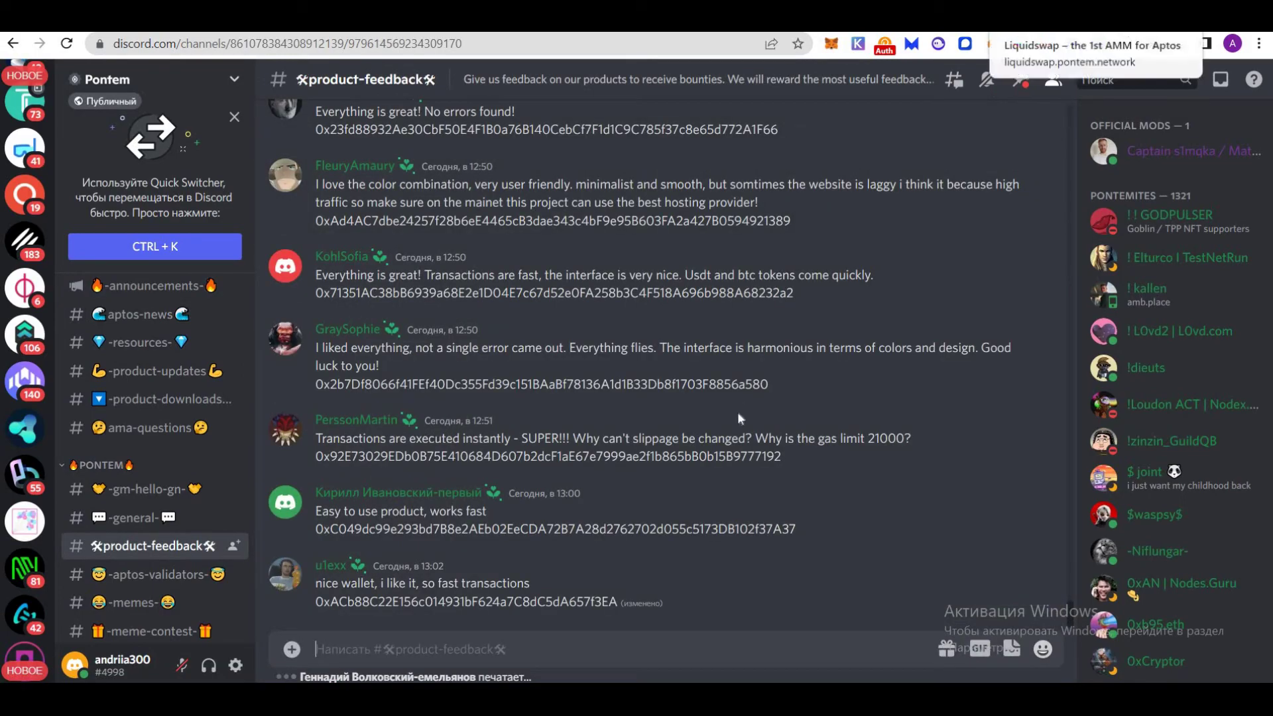
pyautogui.scroll(7, 736, 441)
pyautogui.scroll(5, 736, 441)
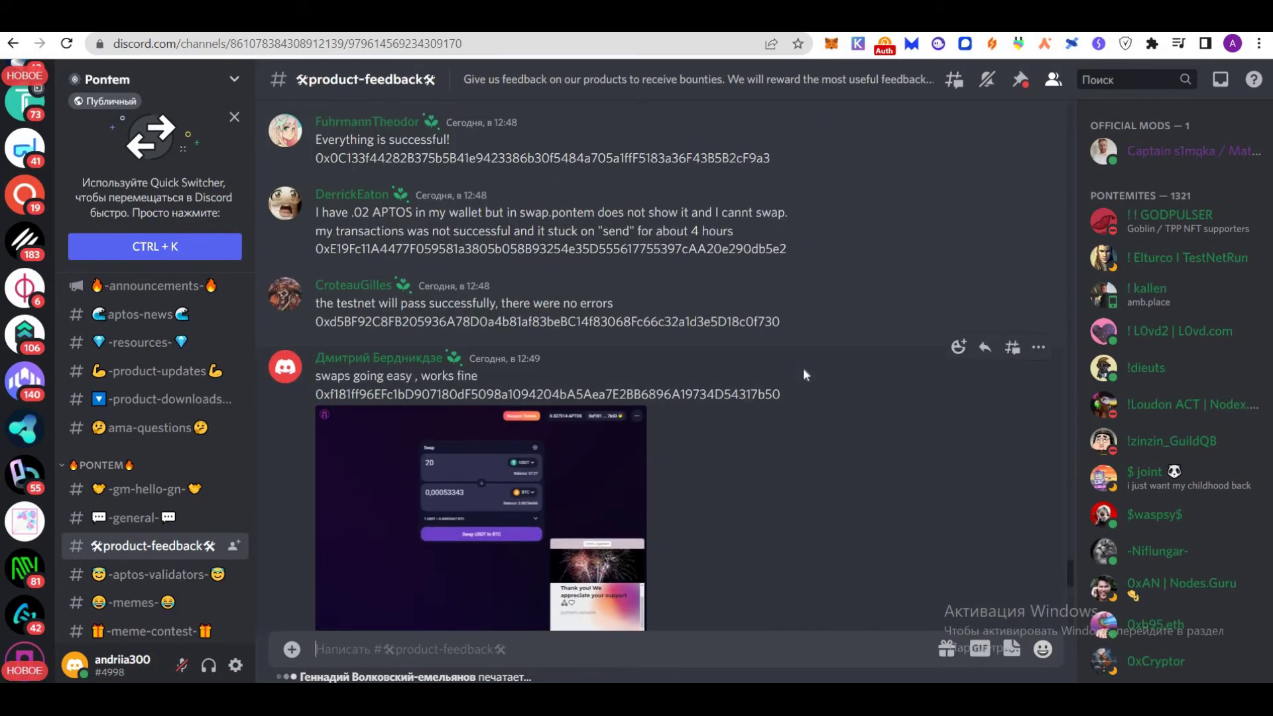
pyautogui.scroll(5, 663, 365)
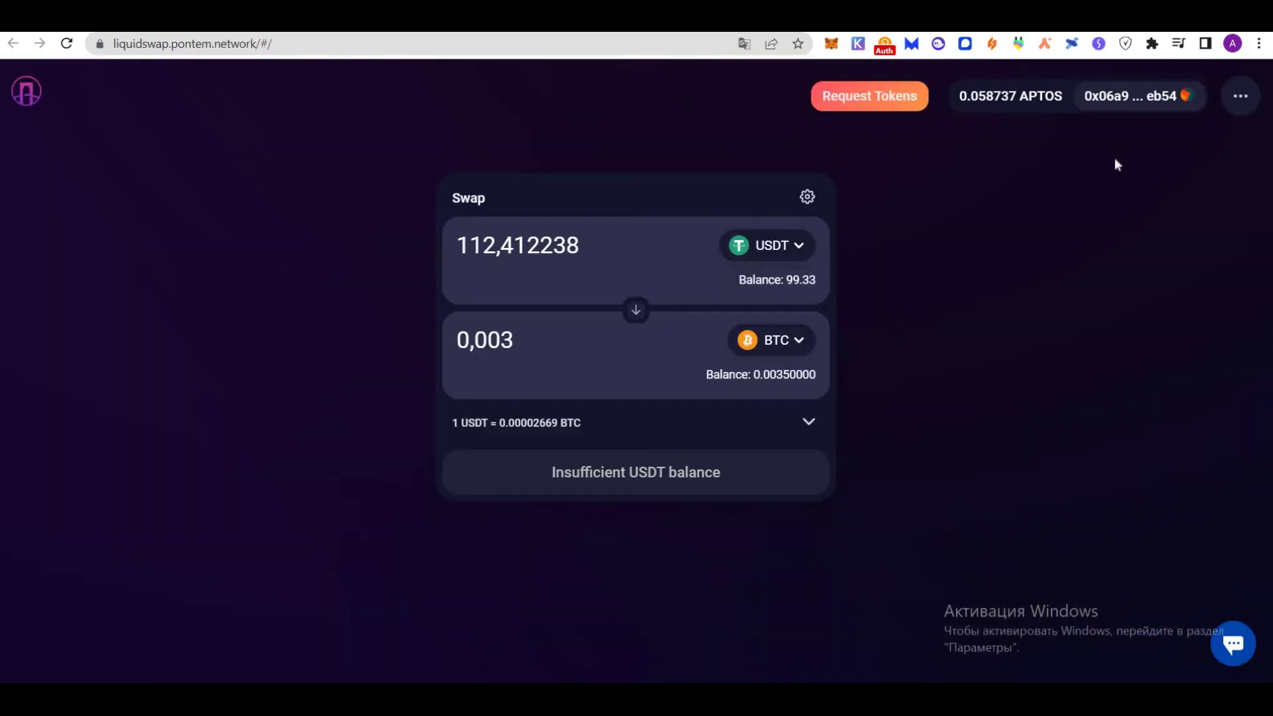
# Pin MultiMask to the Chrome toolbar, then return to the Discord product-feedback channel
pyautogui.click(1153, 43)
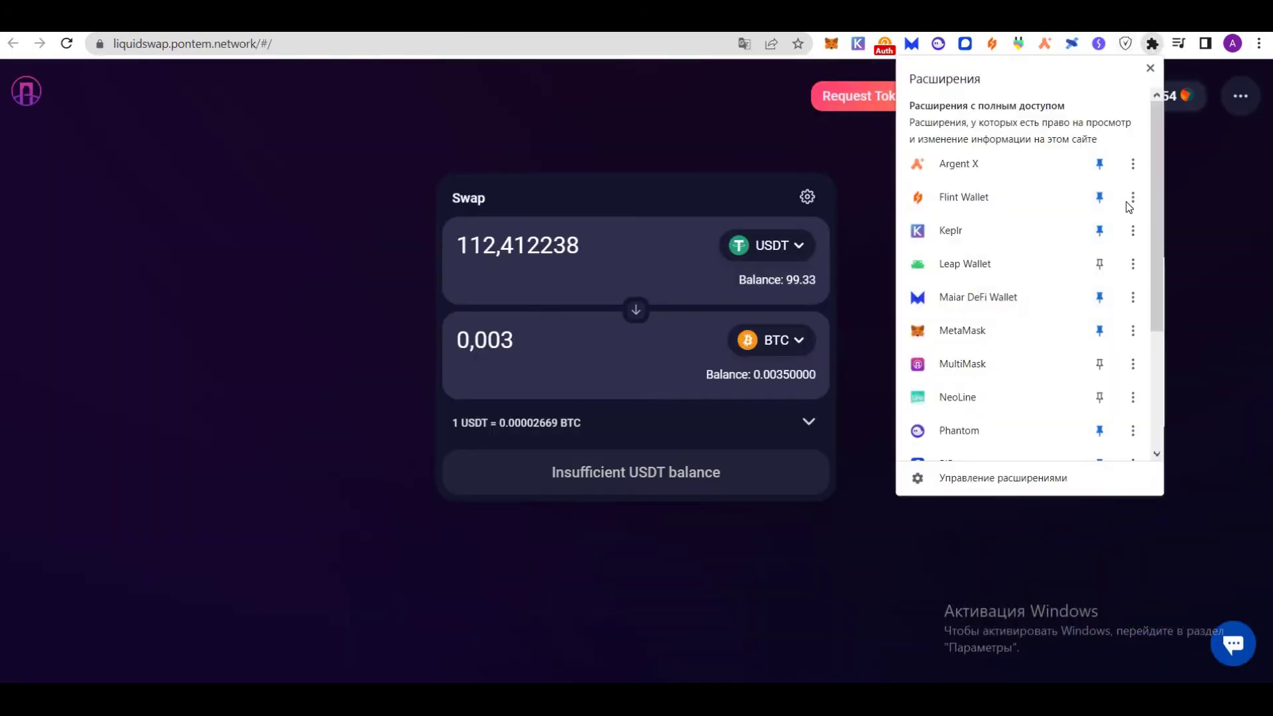
pyautogui.click(1099, 364)
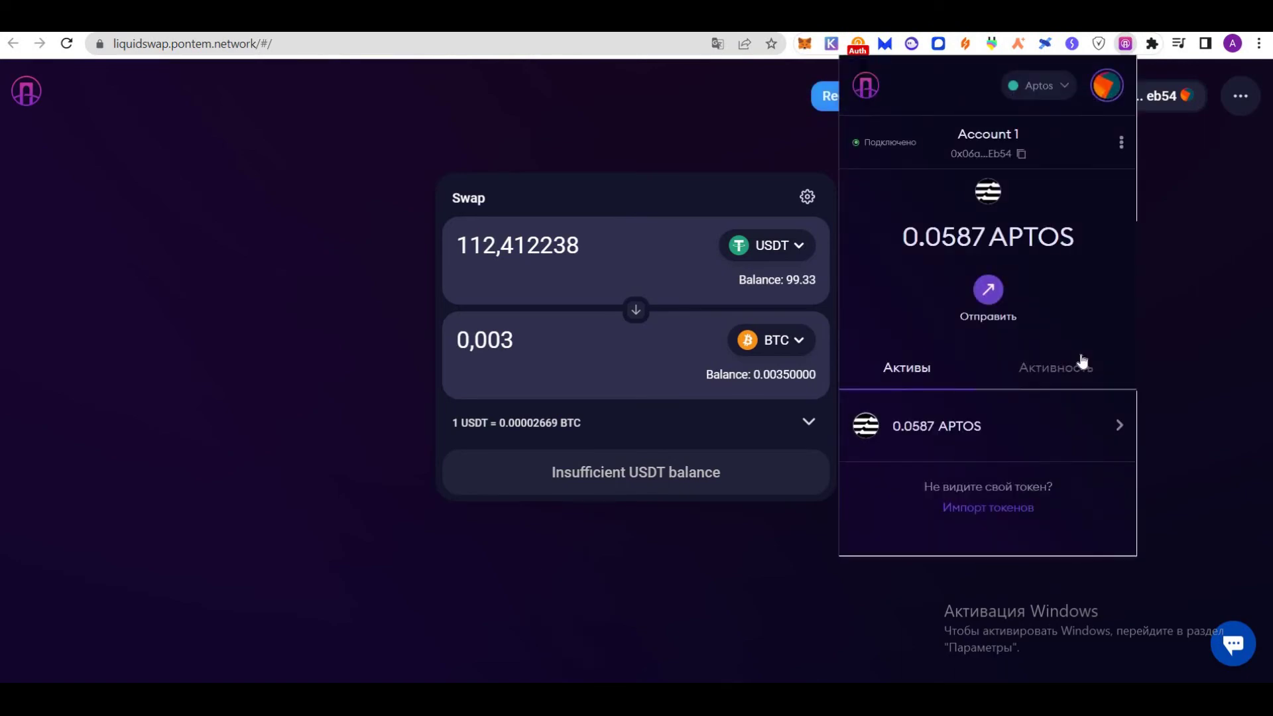
pyautogui.hotkey('ctrl', 'Tab')
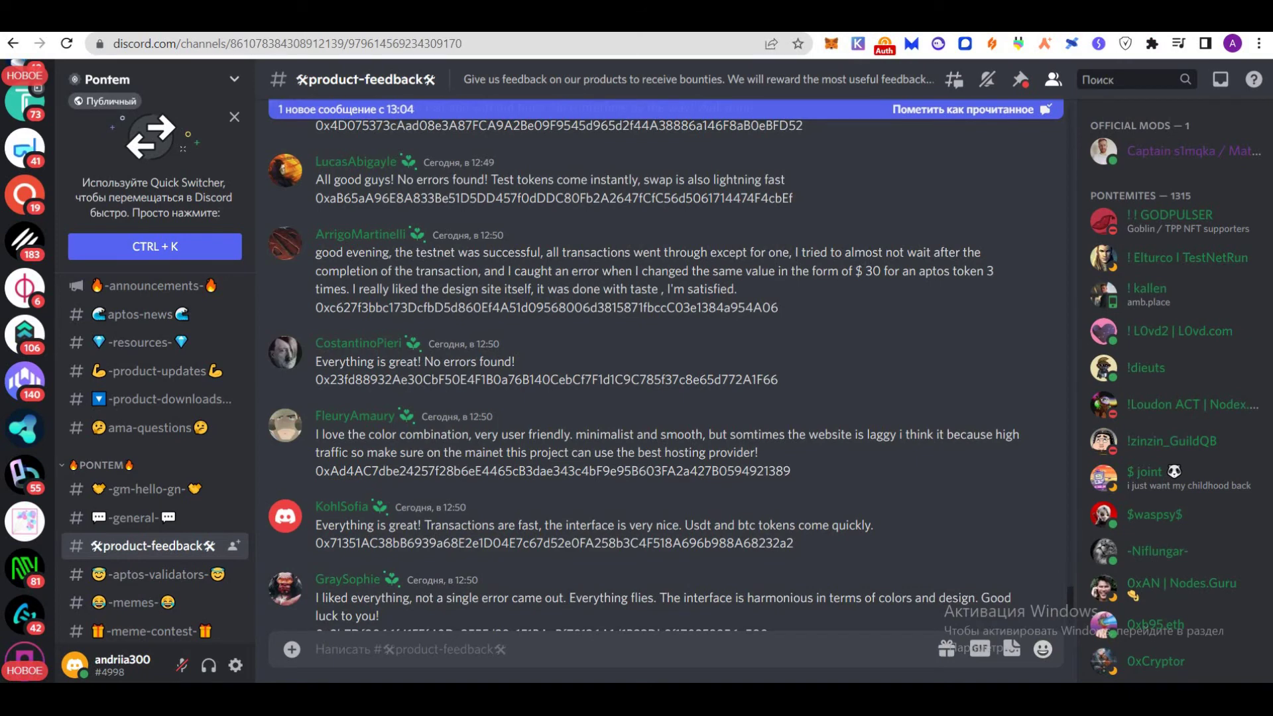
# Attach the swap screenshot to the Discord message and copy the wallet address from MultiMask
pyautogui.hotkey('ctrl', 'v')
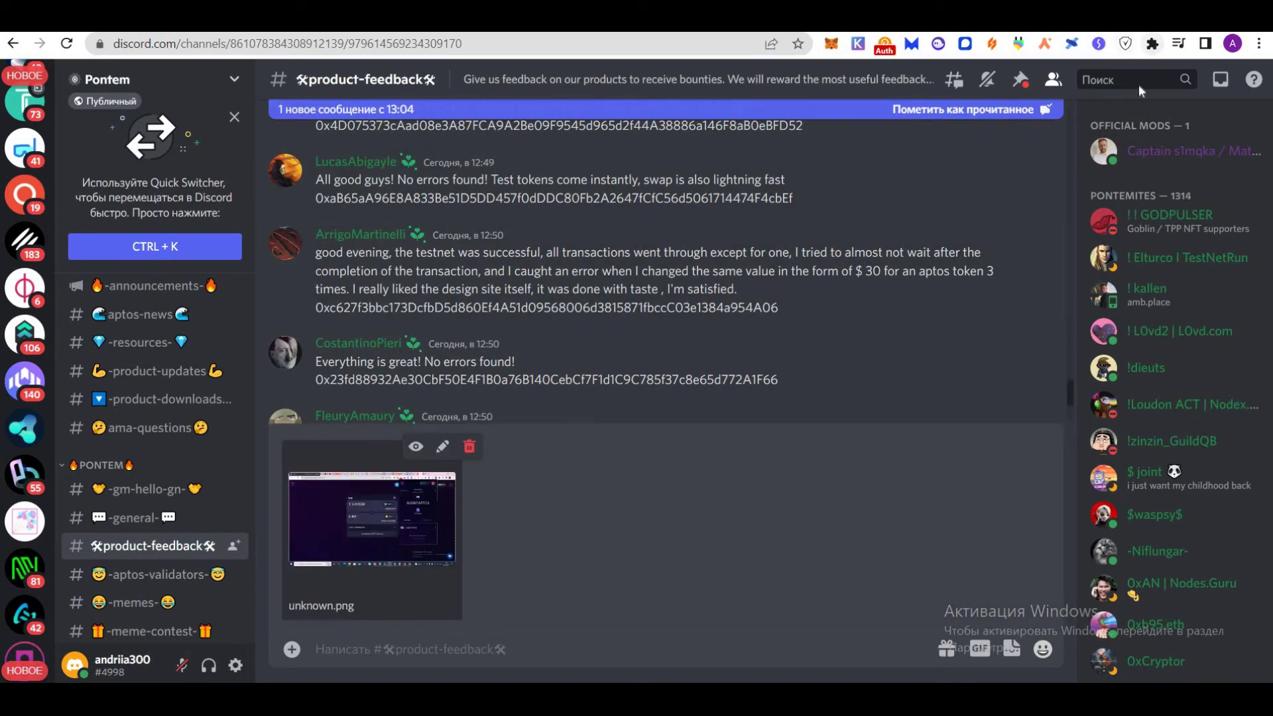
pyautogui.click(1152, 43)
pyautogui.click(1051, 370)
pyautogui.click(1152, 43)
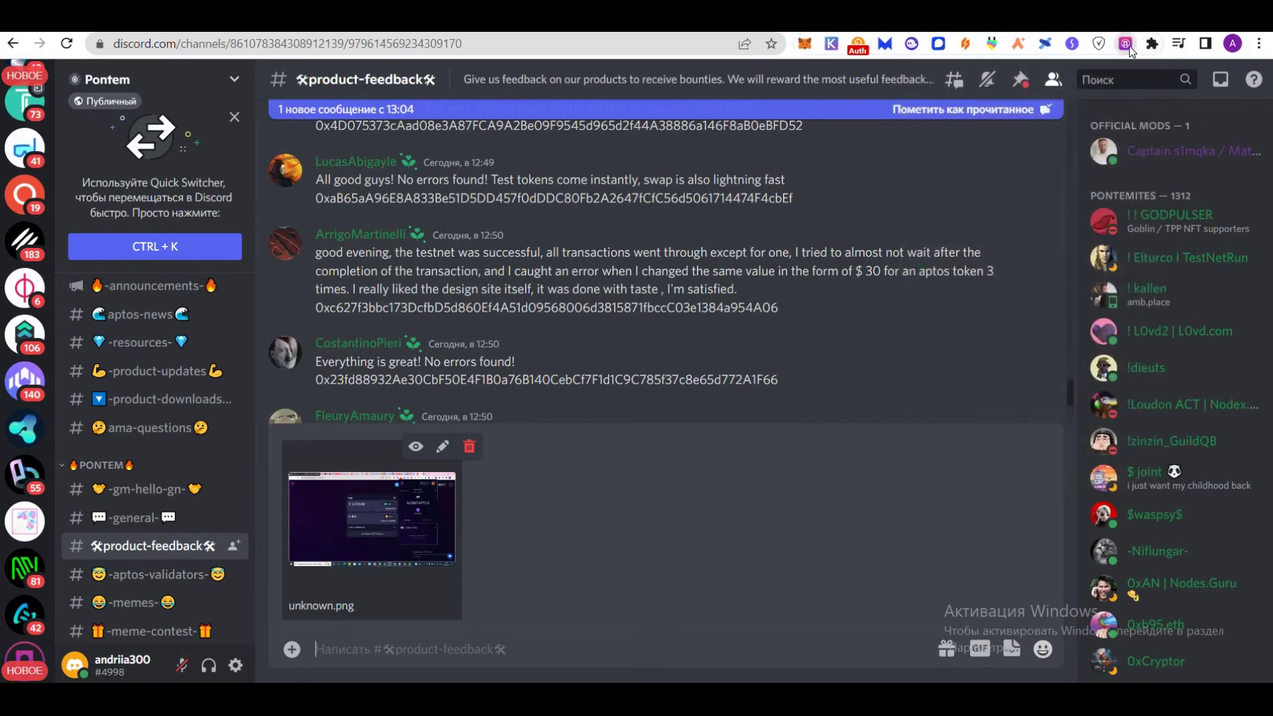
pyautogui.click(1126, 44)
pyautogui.click(1004, 157)
# Send the #product-feedback post with the wallet address and 'done', then go to the Typeform tab
pyautogui.press('Escape')
pyautogui.write('0x06a9B4849f66FAc0E65459BDF3023A0d7127600b134744A3A7796a003a35Eb54')
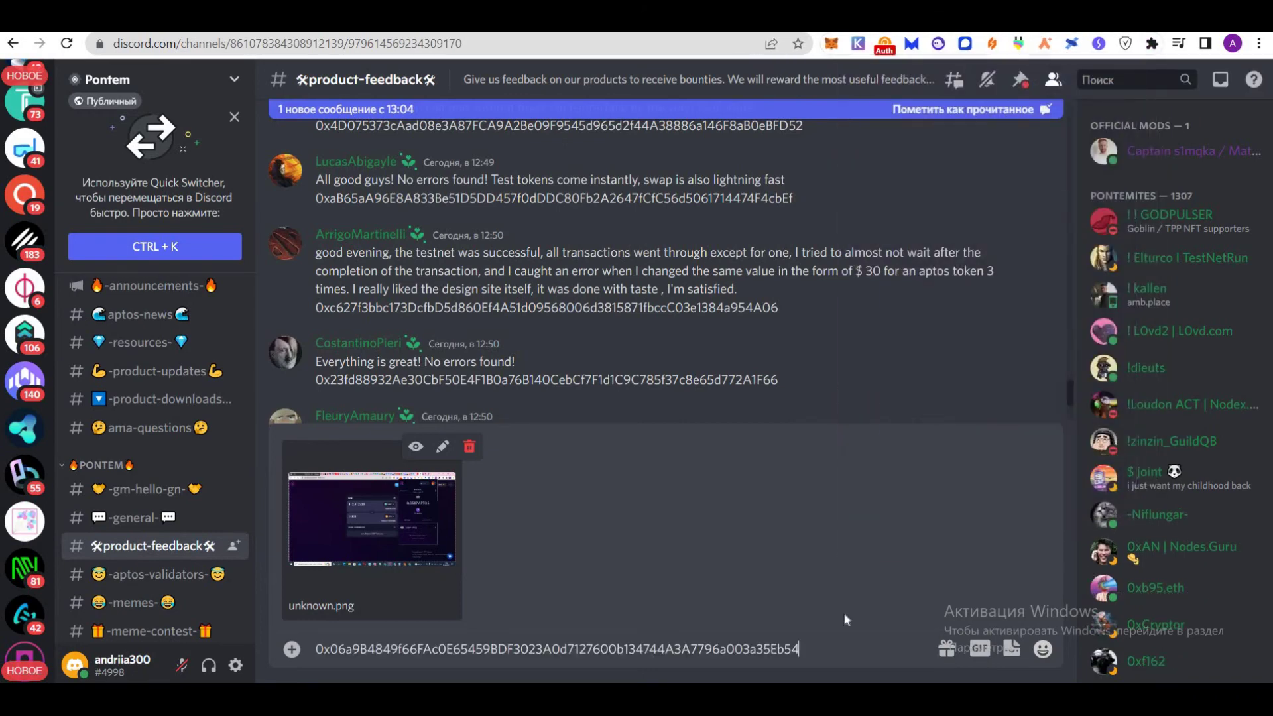
pyautogui.write('done')
pyautogui.press('Return')
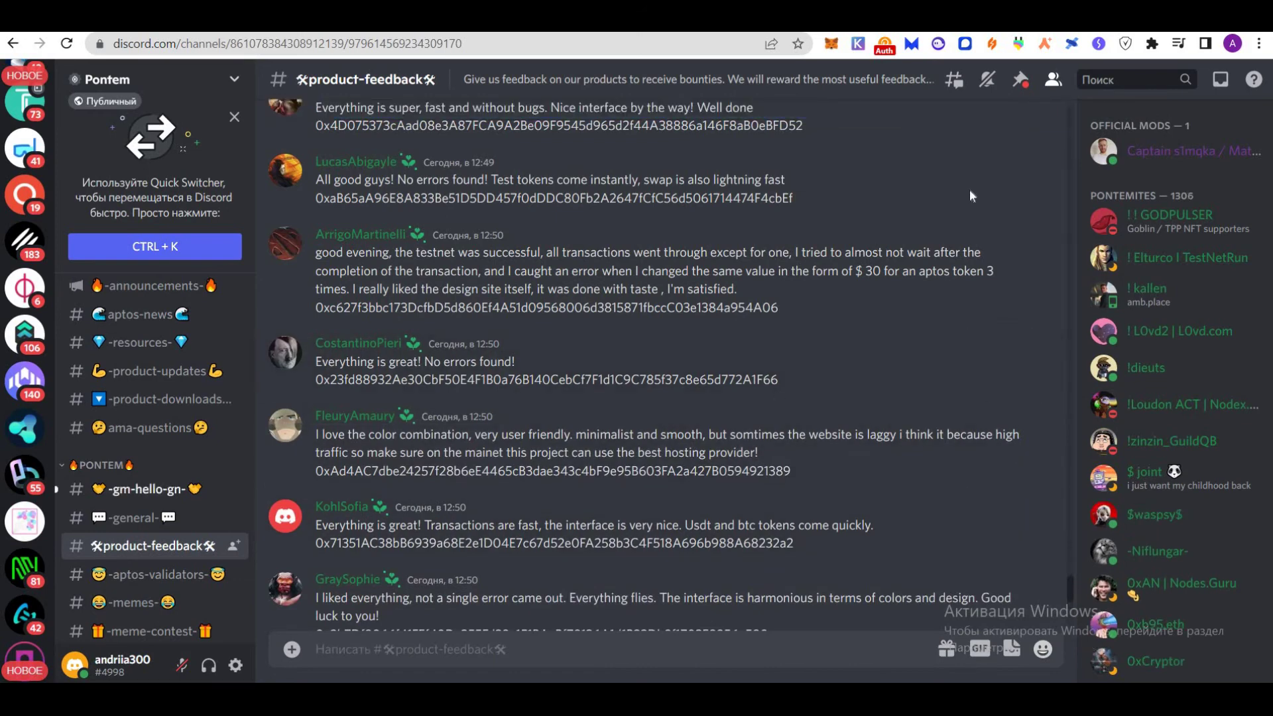
pyautogui.hotkey('ctrl', 'Tab')
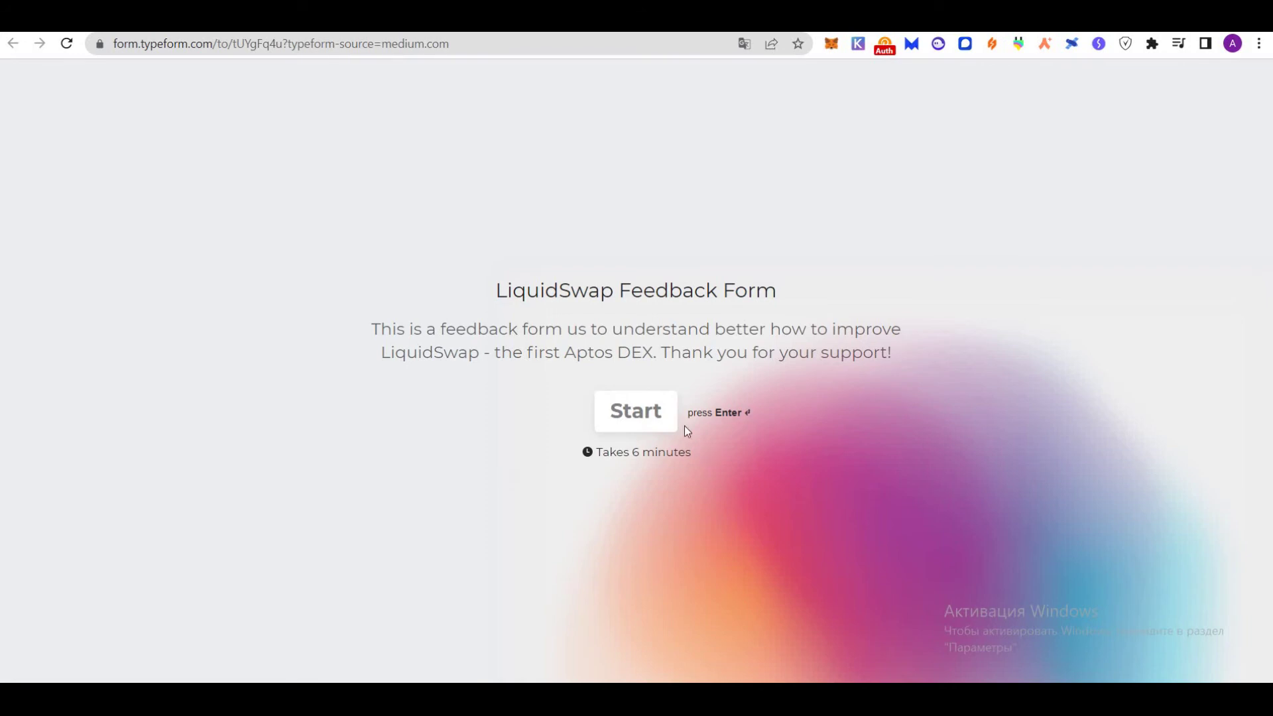
# Start the LiquidSwap feedback form and enter the Telegram handle and Discord username
pyautogui.click(644, 420)
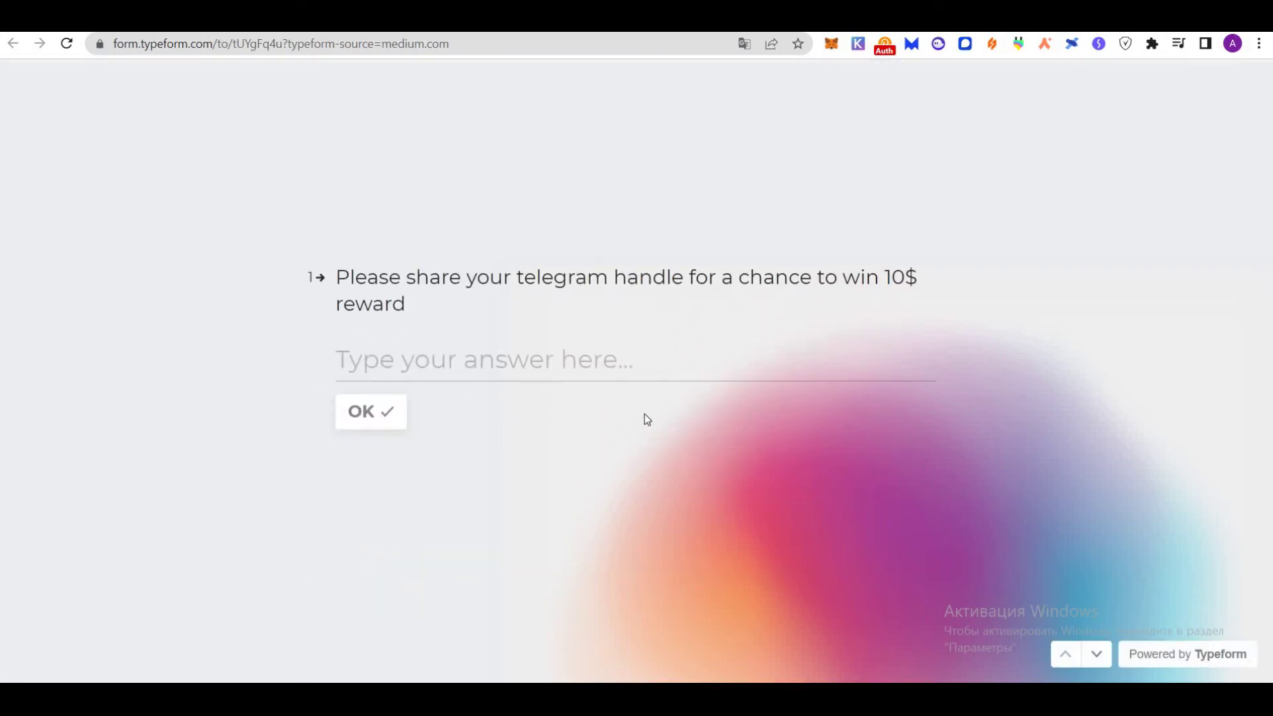
pyautogui.write('@Andre91111')
pyautogui.click(372, 424)
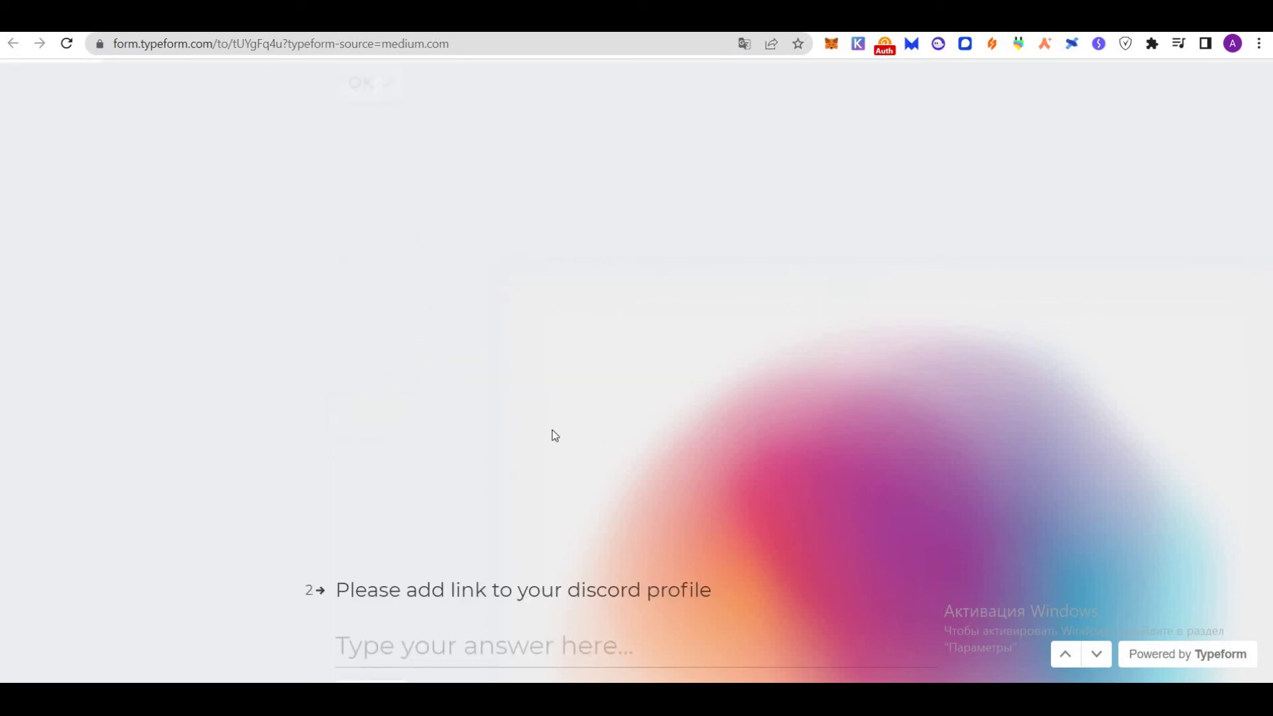
pyautogui.click(531, 352)
pyautogui.write('andriia300#4998')
pyautogui.click(378, 412)
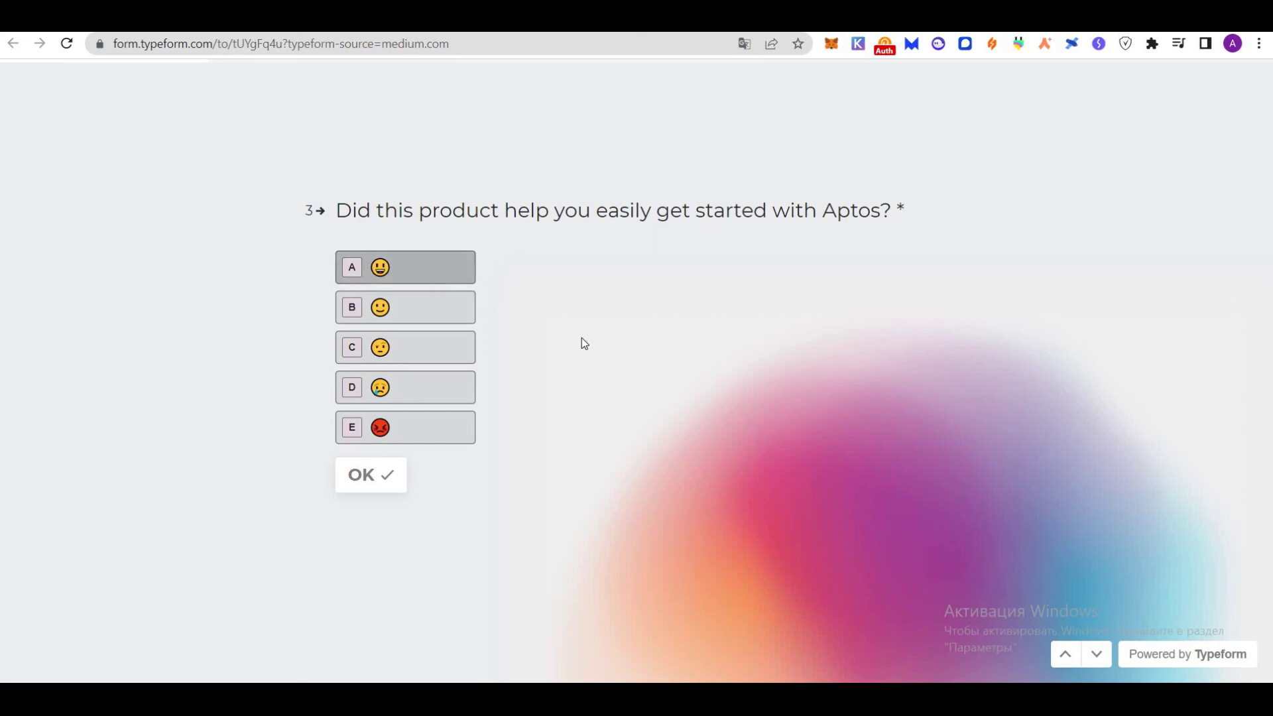
# Give questions 3, 4, 5 and 6 the happiest rating
pyautogui.press('a')
pyautogui.click(437, 279)
pyautogui.click(436, 270)
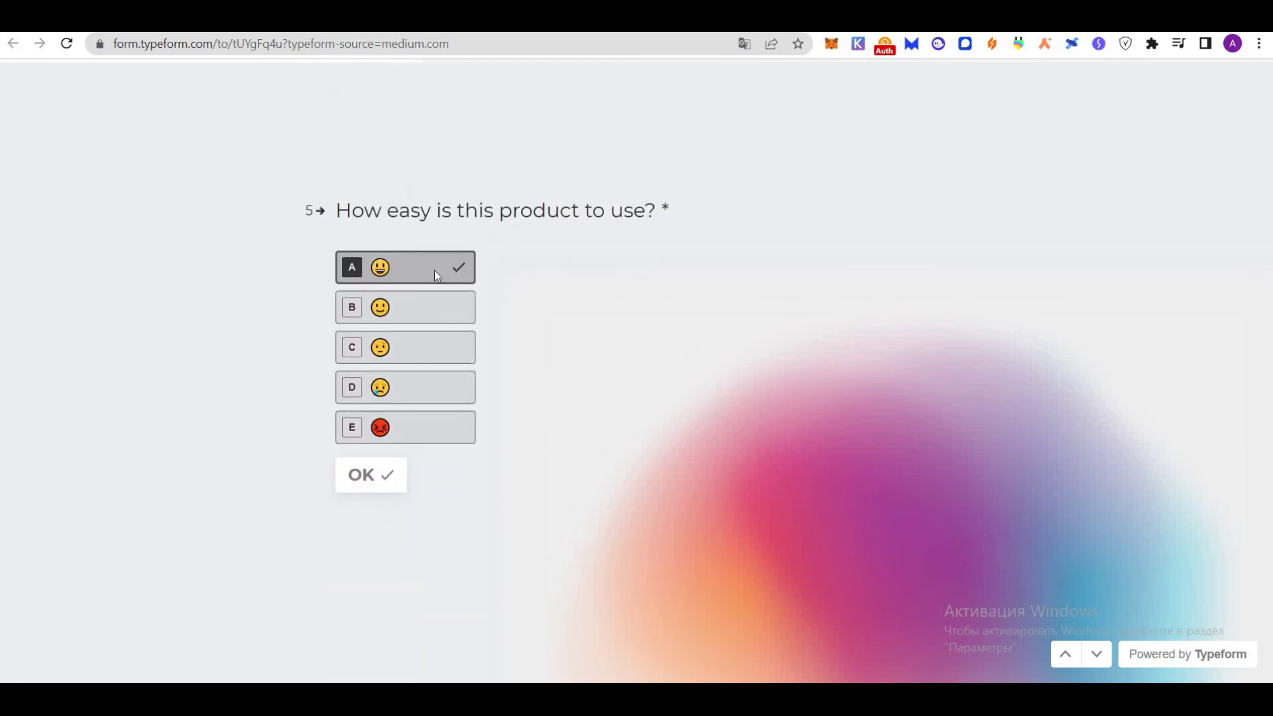
pyautogui.click(431, 281)
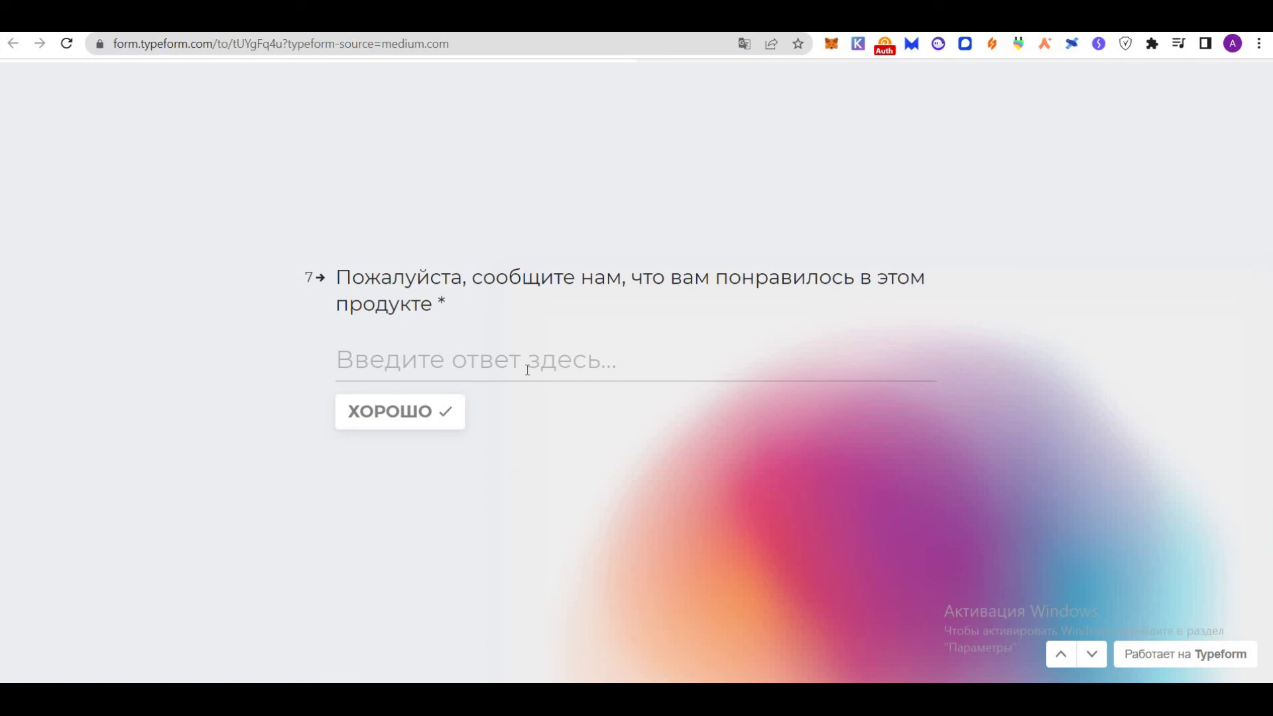
# Answer questions 7 and 8 with praise, including 'everything is so good and fast'
pyautogui.write('most importantly conveniently done, thank you.')
pyautogui.press('Return')
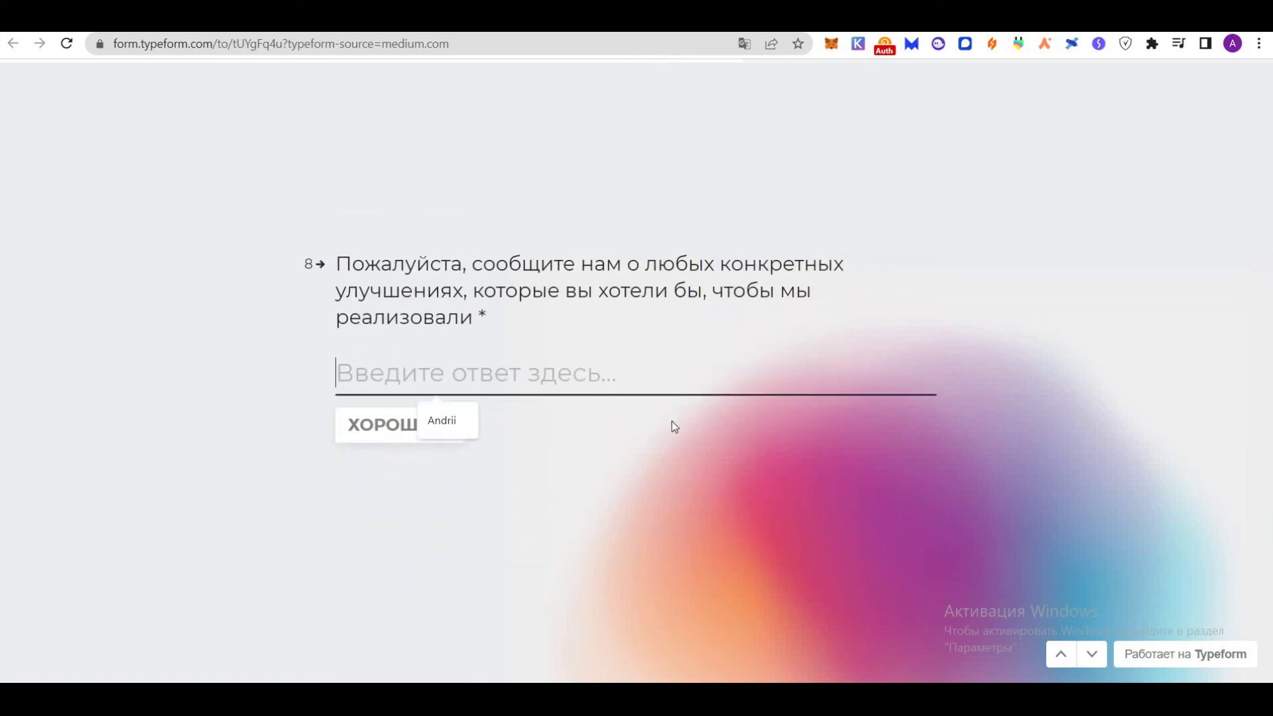
pyautogui.write('everything is so good and fast')
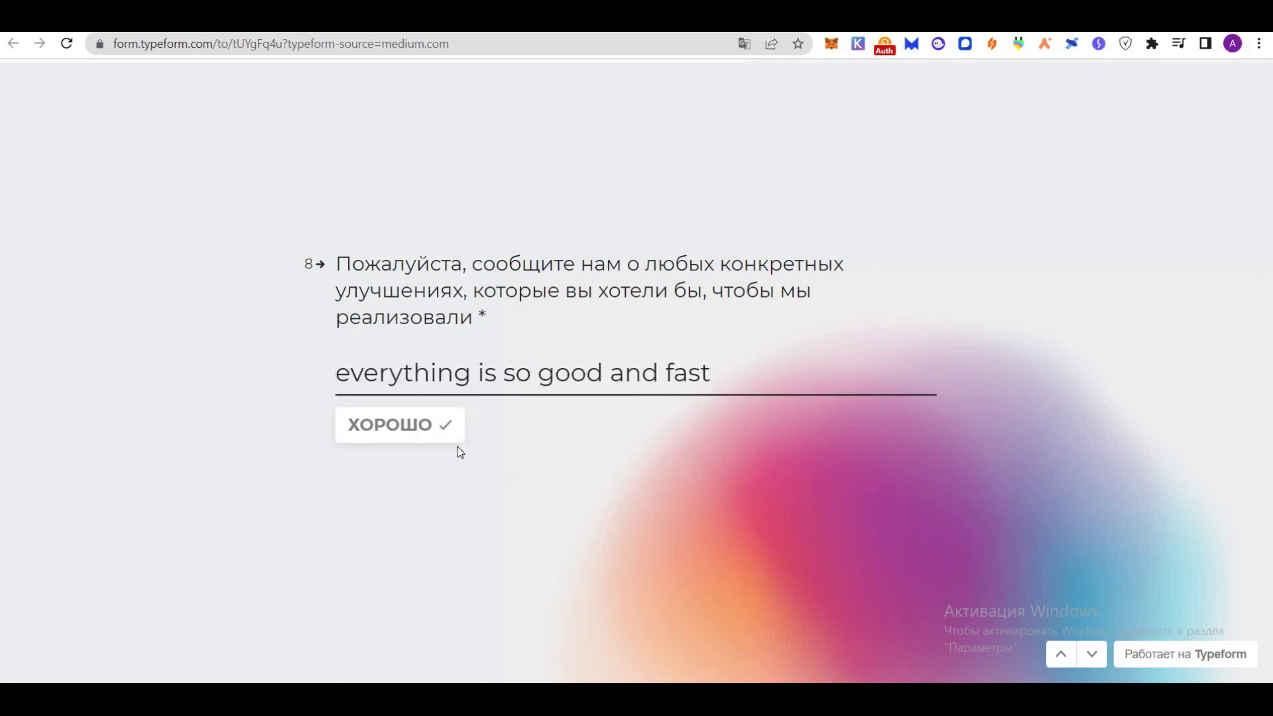
pyautogui.click(829, 481)
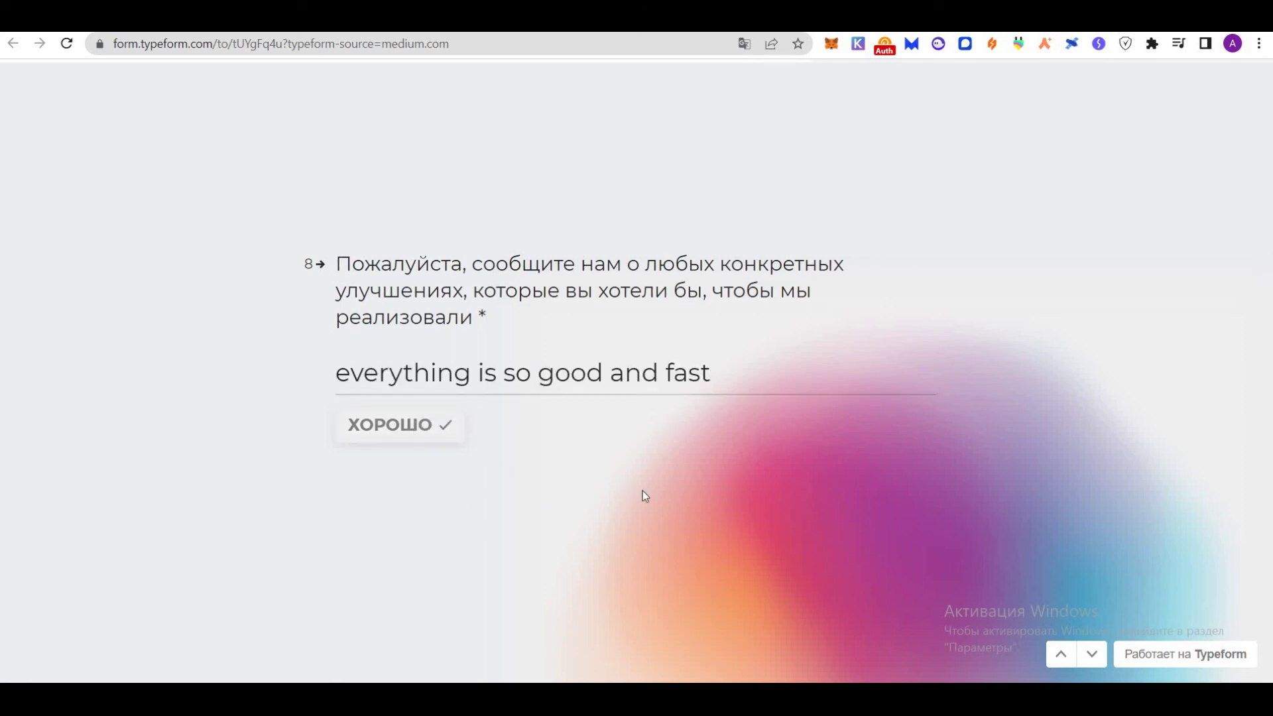
# Skip the screenshot upload, consent on questions 10 and 11, and enter the bep20 wallet address
pyautogui.scroll(-2, 646, 493)
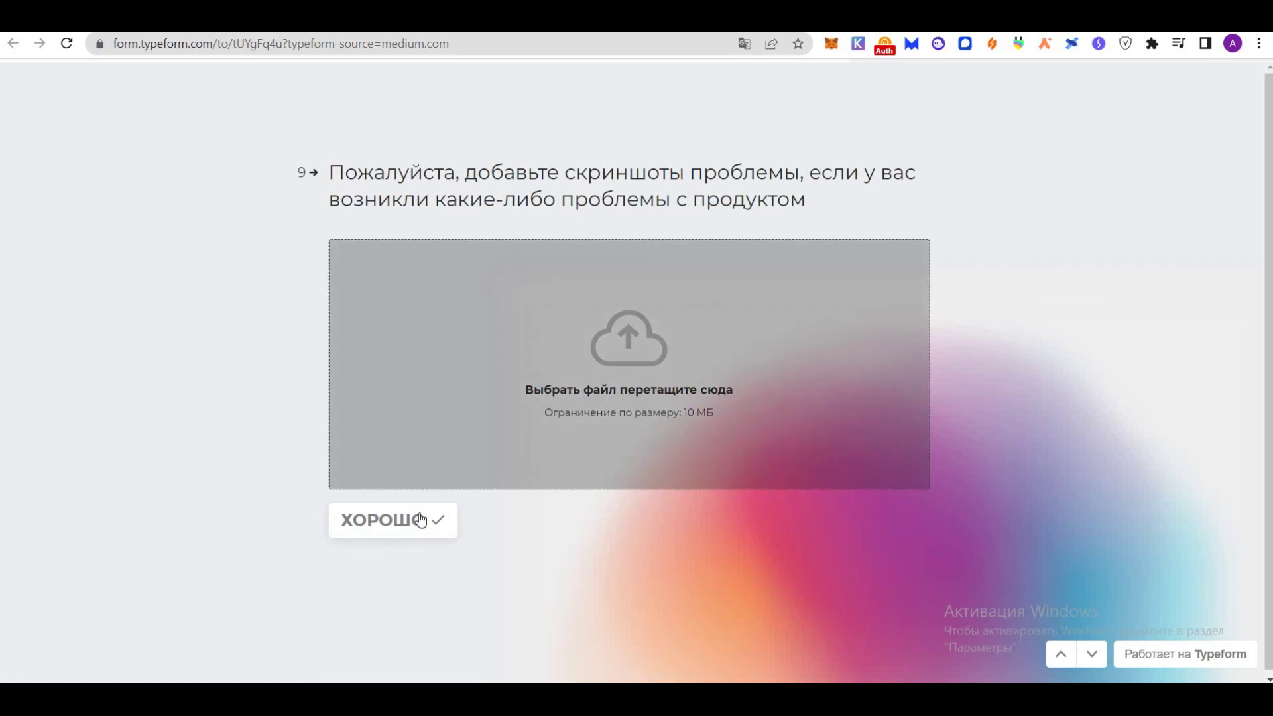
pyautogui.click(421, 520)
pyautogui.click(395, 473)
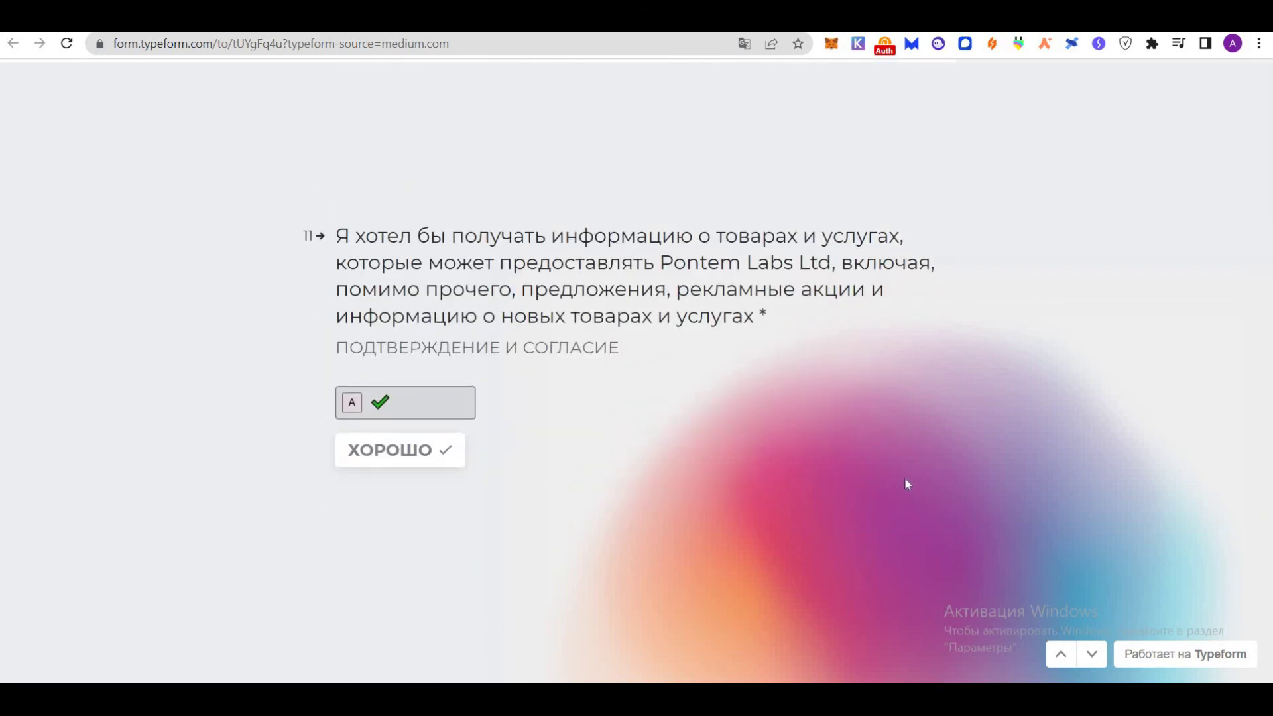
pyautogui.click(419, 404)
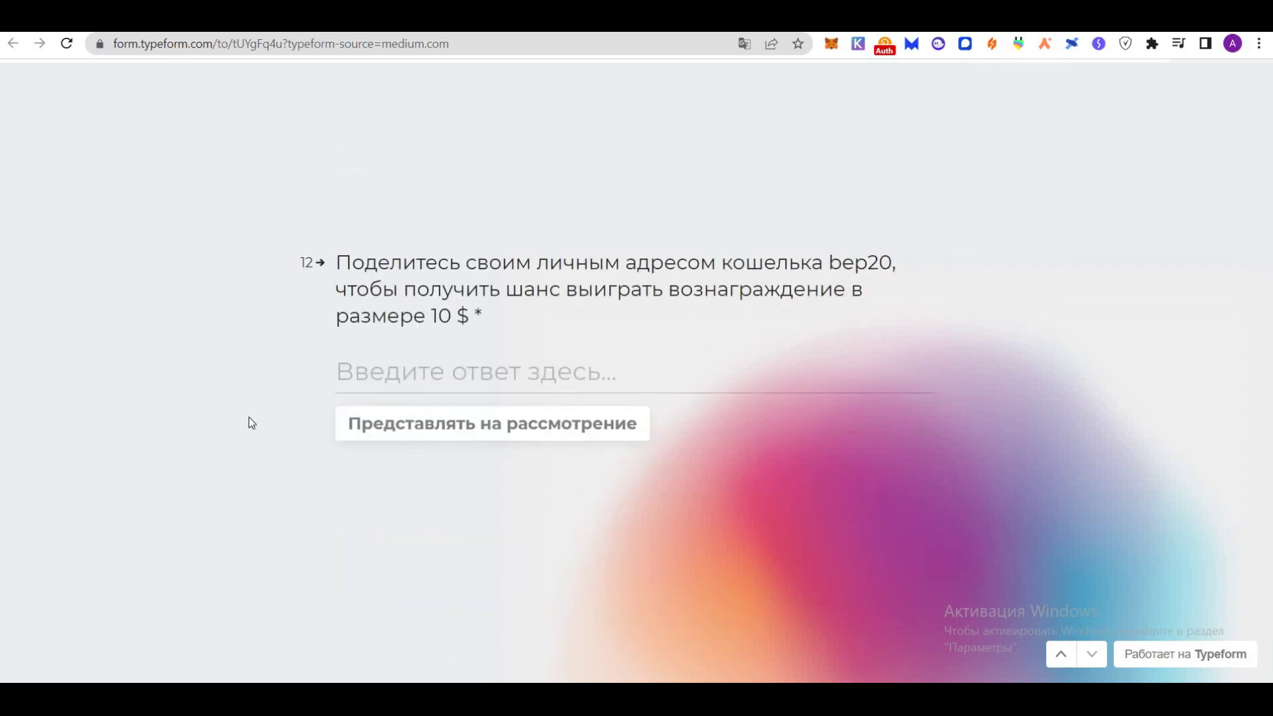
pyautogui.click(363, 375)
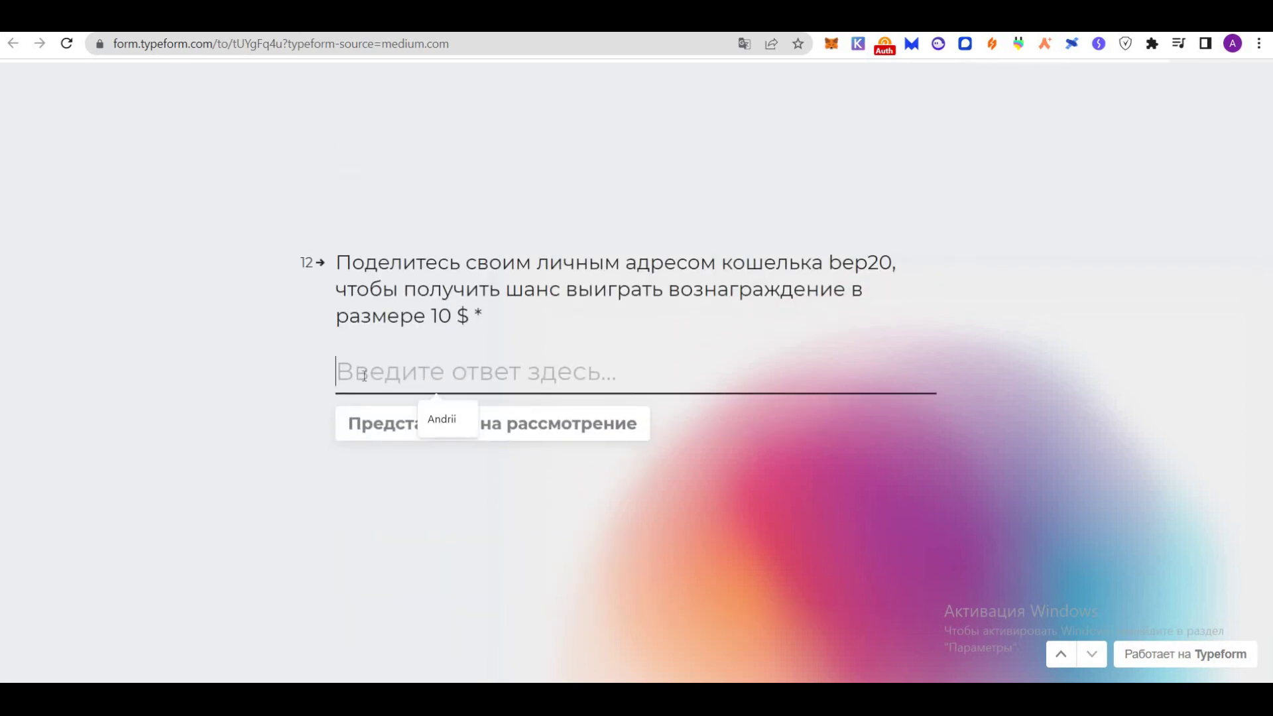
pyautogui.write('0xC14DD8411A1B4F49aF17c1B4E14A237078dd134e')
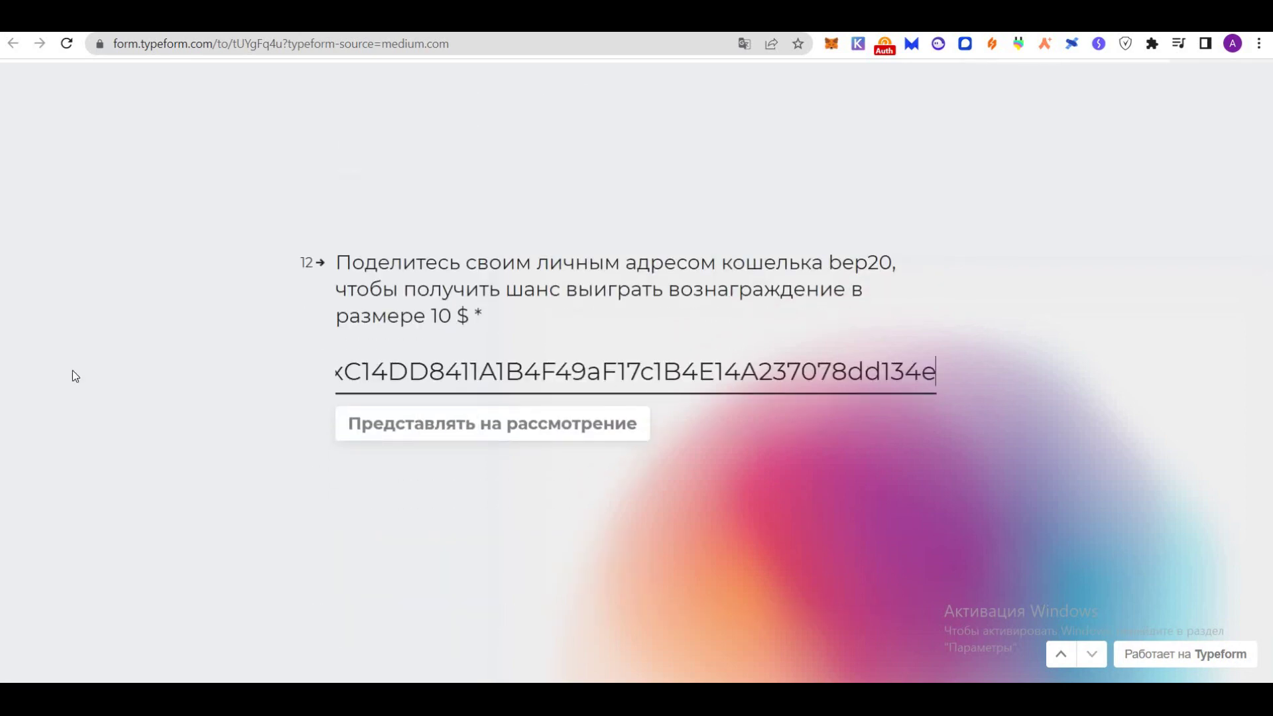